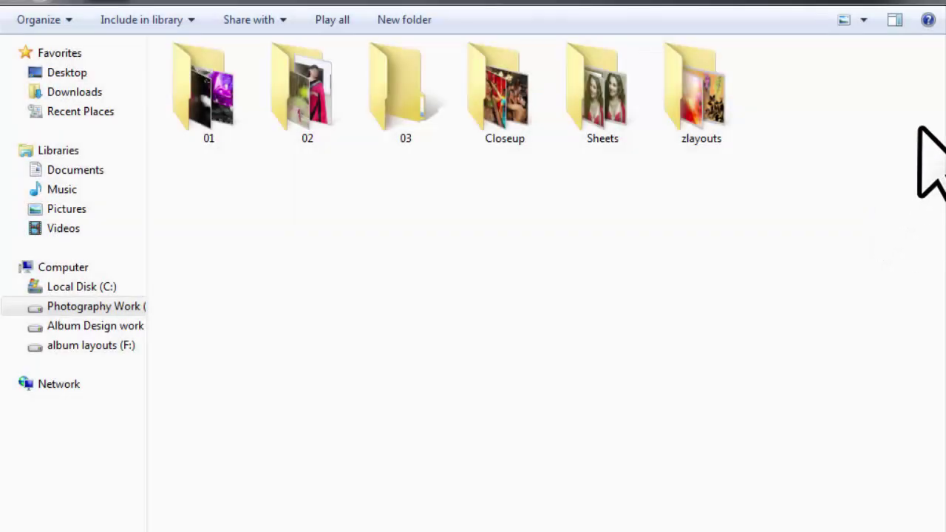
- Refresh the Windows Explorer folder view twice
{"action": "right_click", "coordinate": [919, 126]}
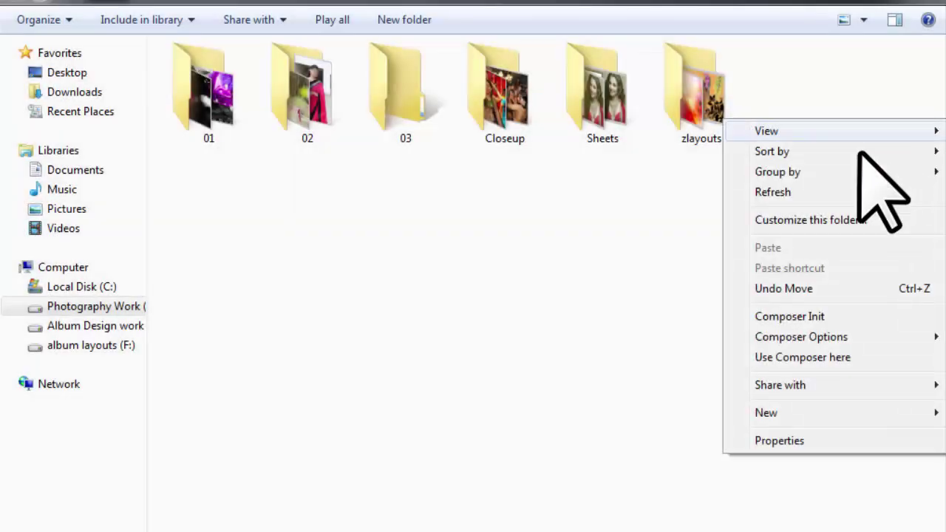
{"action": "left_click", "coordinate": [804, 193]}
{"action": "right_click", "coordinate": [761, 180]}
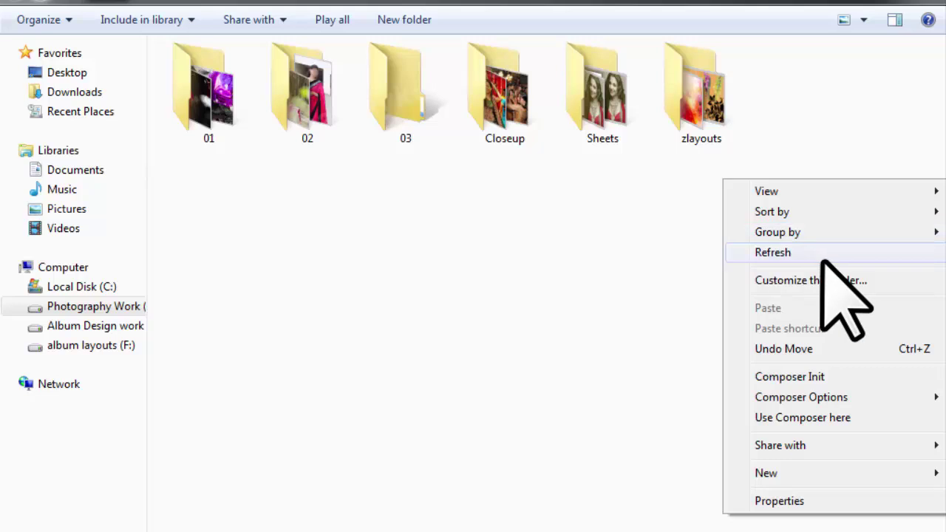
{"action": "left_click", "coordinate": [821, 257]}
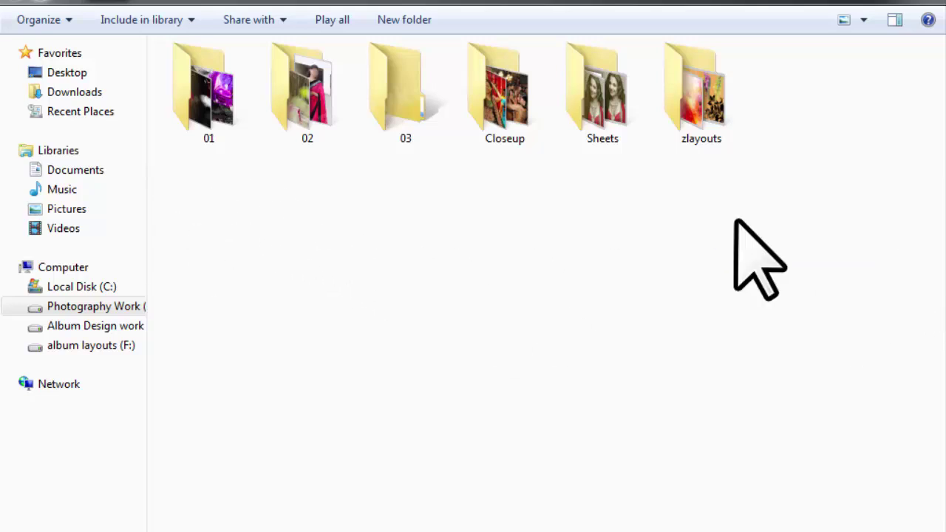
- Open the Closeup folder, refresh it so all photos show, and bring up the Start menu
{"action": "double_click", "coordinate": [510, 131]}
{"action": "right_click", "coordinate": [723, 66]}
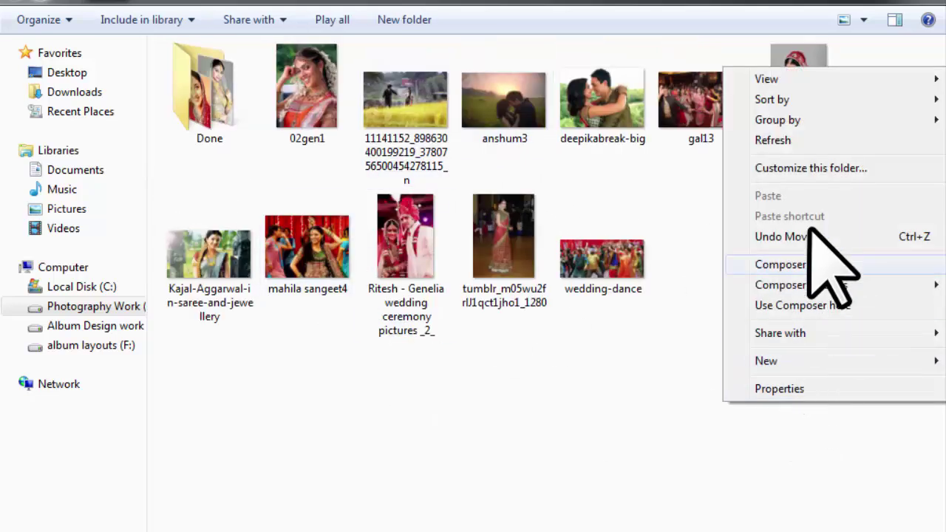
{"action": "left_click", "coordinate": [815, 140]}
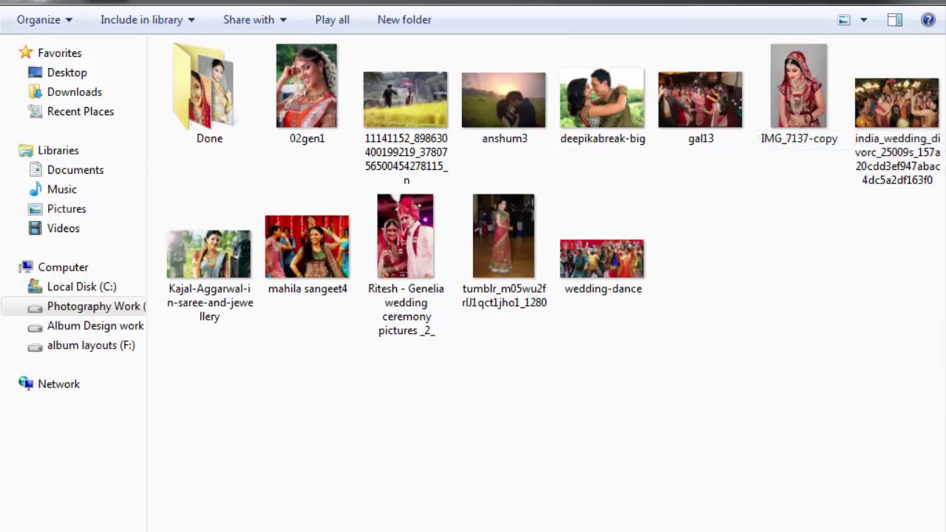
{"action": "key", "text": "super"}
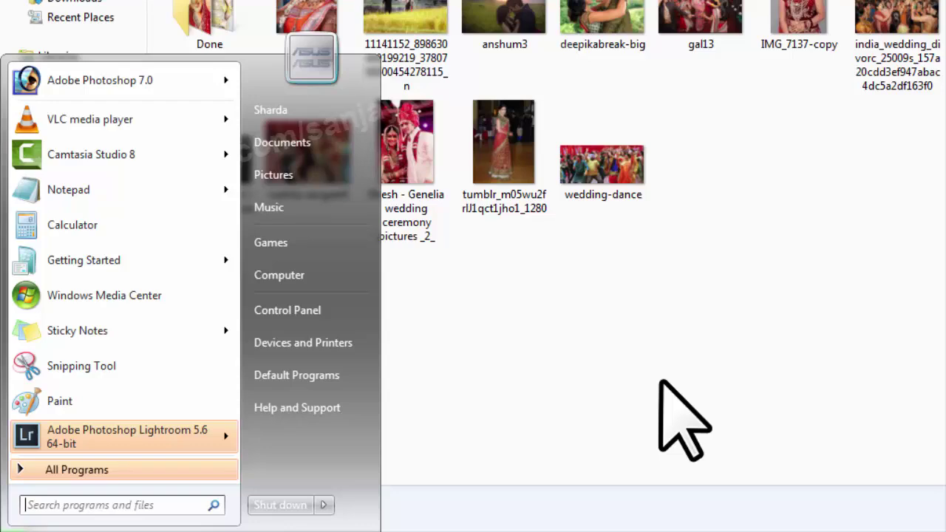
- Launch Adobe Photoshop Lightroom 5.6 64-bit from the Start menu
{"action": "left_click", "coordinate": [107, 433]}
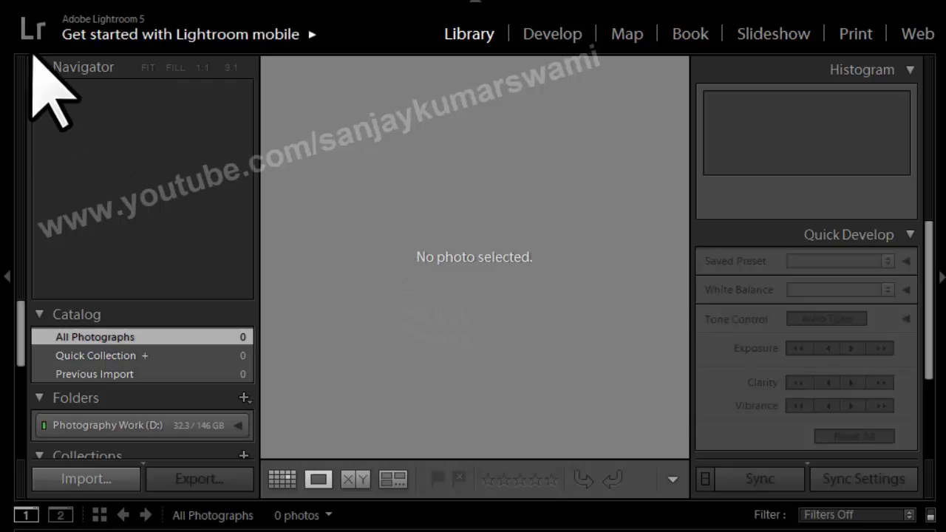
- Start a photo import and add the mahila sangeet4 photo from the Closeup folder
{"action": "left_click", "coordinate": [16, 2]}
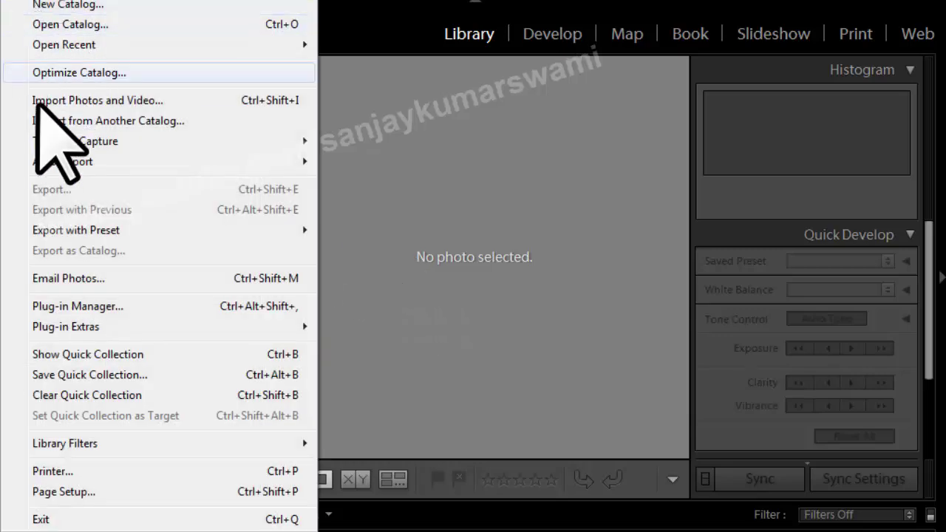
{"action": "left_click", "coordinate": [474, 173]}
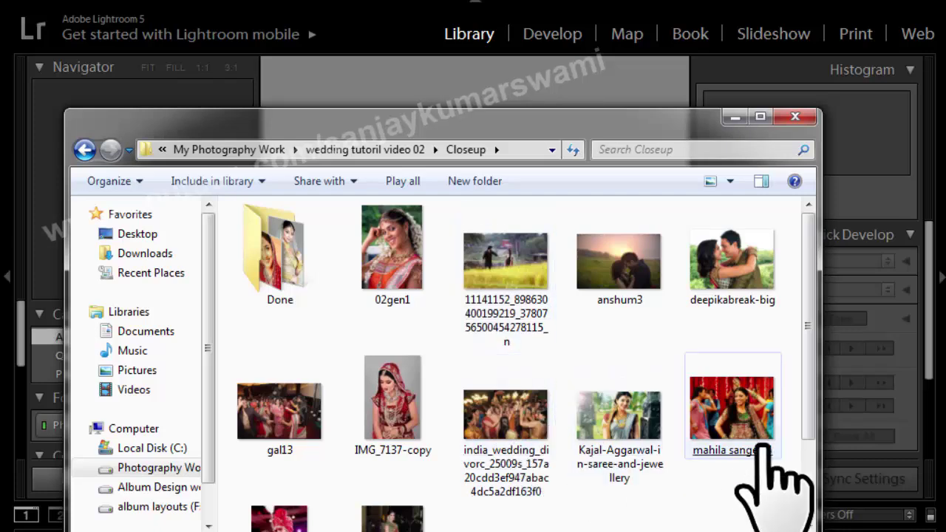
{"action": "left_click_drag", "start_coordinate": [731, 414], "coordinate": [496, 74]}
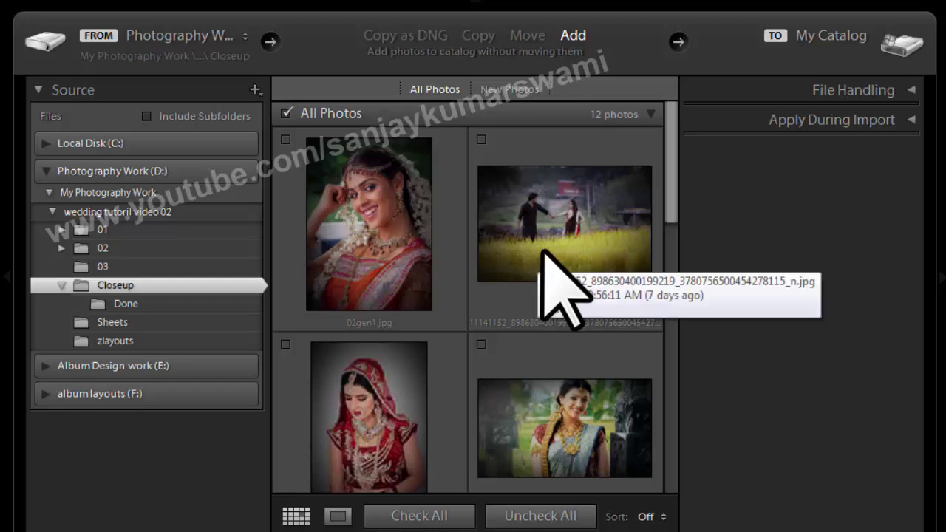
{"action": "scroll", "coordinate": [529, 252], "scroll_direction": "down", "scroll_amount": 3}
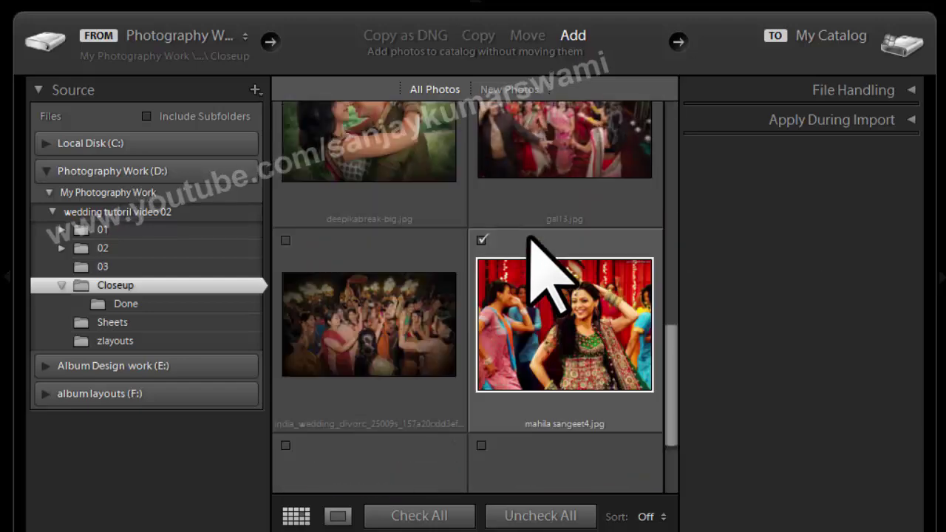
{"action": "key", "text": "alt+Tab"}
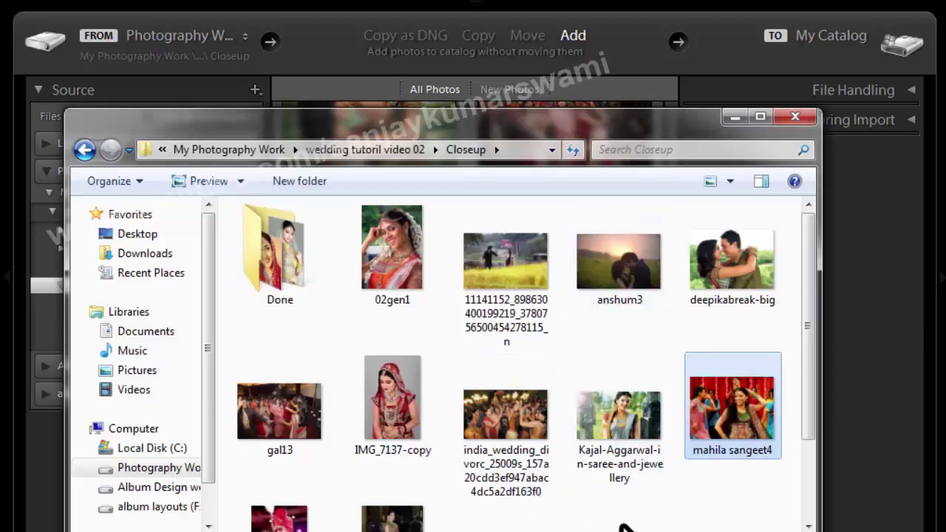
{"action": "key", "text": "alt+Tab"}
{"action": "scroll", "coordinate": [583, 190], "scroll_direction": "down", "scroll_amount": 2}
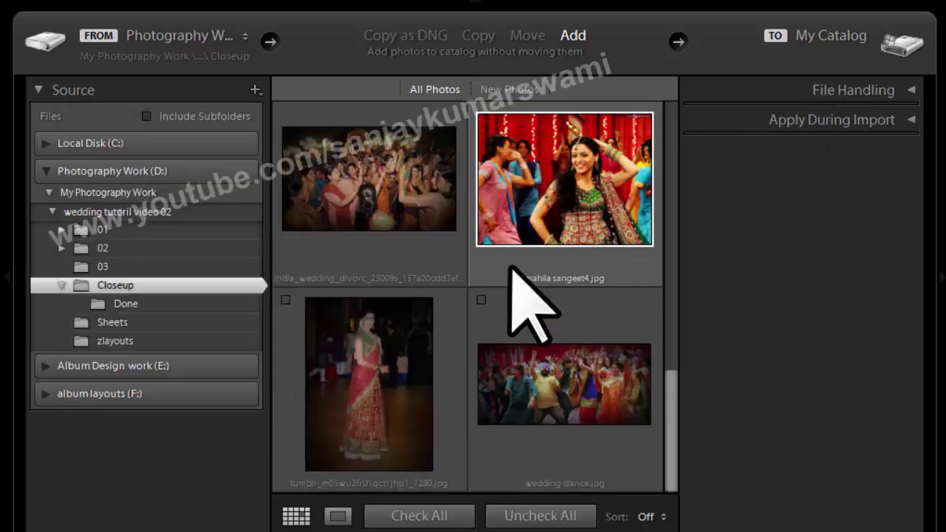
{"action": "scroll", "coordinate": [513, 274], "scroll_direction": "down", "scroll_amount": 3}
{"action": "scroll", "coordinate": [460, 306], "scroll_direction": "up", "scroll_amount": 5}
{"action": "scroll", "coordinate": [401, 316], "scroll_direction": "up", "scroll_amount": 1}
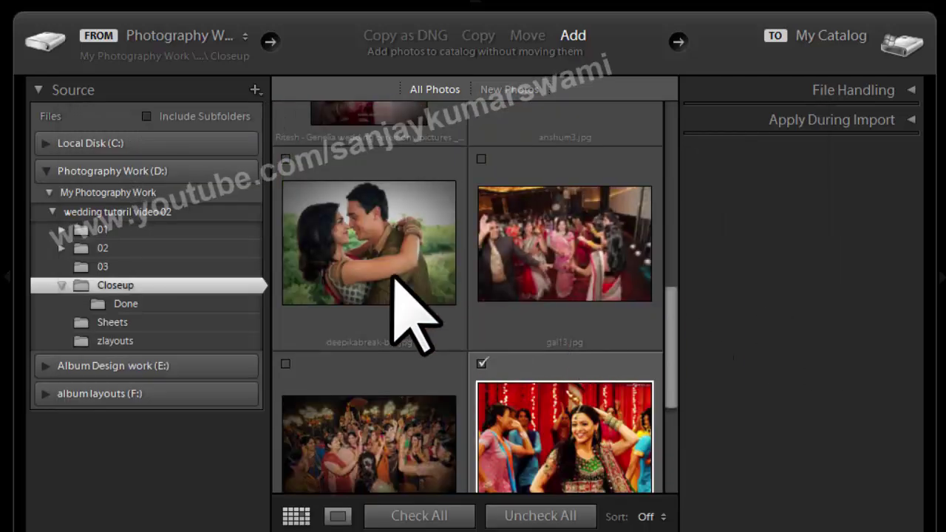
{"action": "scroll", "coordinate": [317, 274], "scroll_direction": "up", "scroll_amount": 1}
- Tick the deepikabreak, anshum3, couple-in-the-field and wedding-dance photos for import
{"action": "left_click", "coordinate": [284, 250]}
{"action": "scroll", "coordinate": [443, 296], "scroll_direction": "up", "scroll_amount": 2}
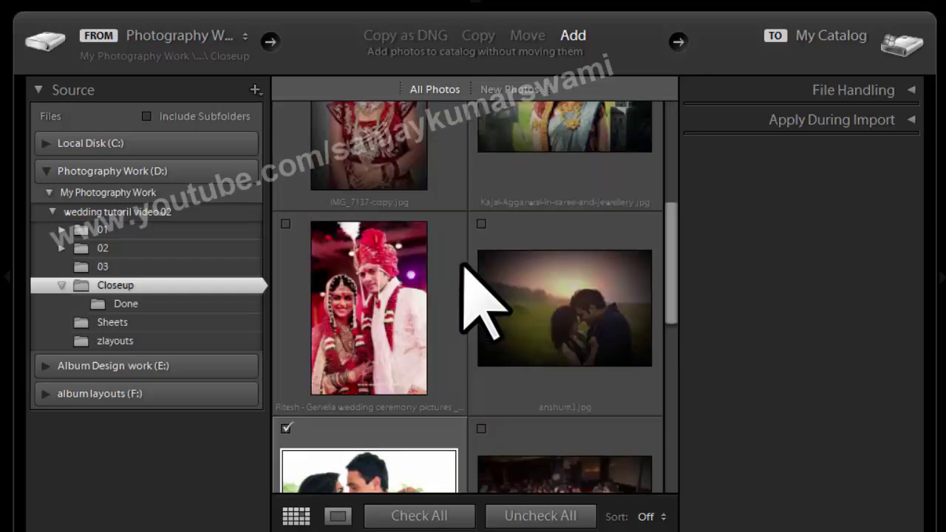
{"action": "left_click", "coordinate": [480, 223]}
{"action": "scroll", "coordinate": [484, 236], "scroll_direction": "up", "scroll_amount": 2}
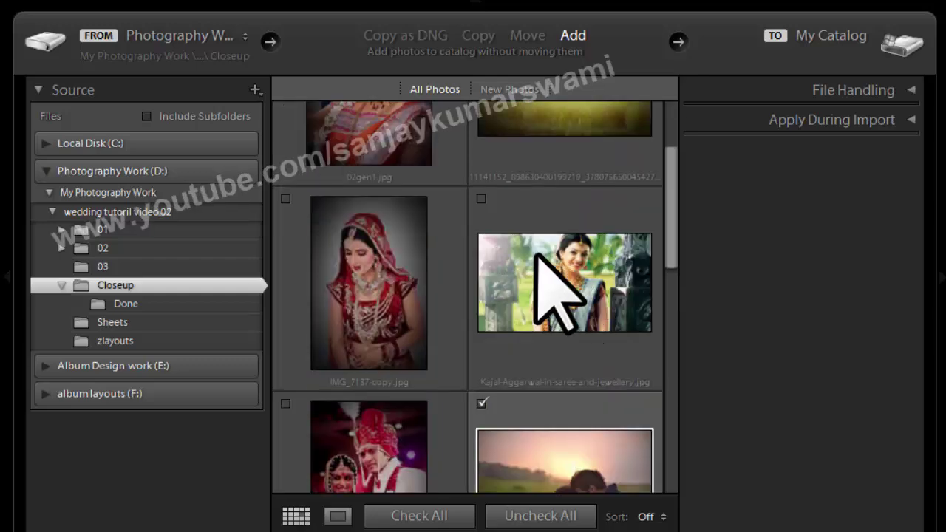
{"action": "scroll", "coordinate": [537, 255], "scroll_direction": "up", "scroll_amount": 2}
{"action": "scroll", "coordinate": [433, 285], "scroll_direction": "up", "scroll_amount": 1}
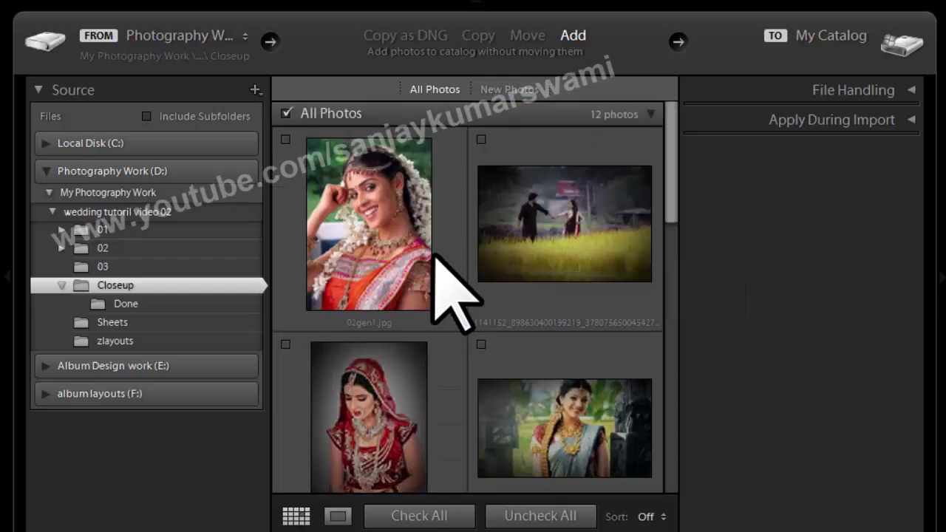
{"action": "left_click", "coordinate": [481, 140]}
{"action": "scroll", "coordinate": [528, 185], "scroll_direction": "down", "scroll_amount": 5}
{"action": "scroll", "coordinate": [554, 303], "scroll_direction": "down", "scroll_amount": 1}
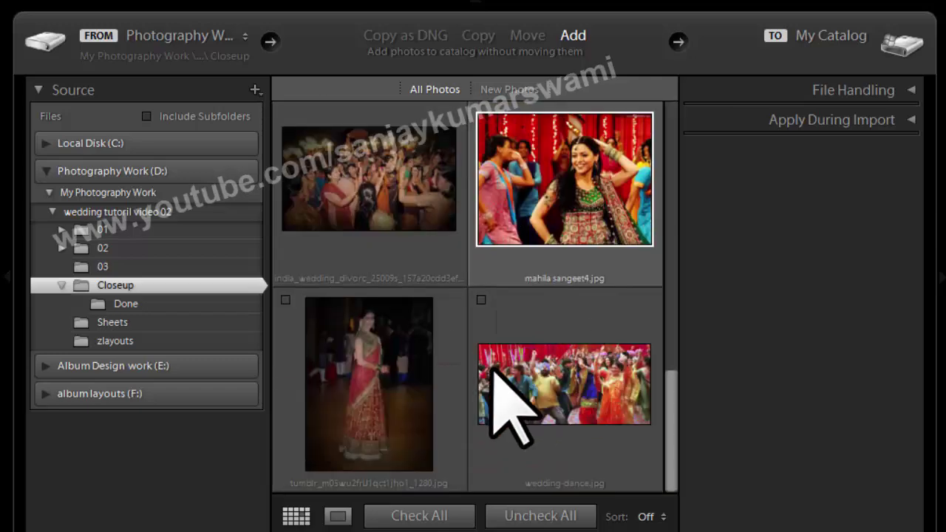
{"action": "left_click", "coordinate": [481, 300]}
- Review the selection and import the seven checked photos
{"action": "scroll", "coordinate": [416, 258], "scroll_direction": "up", "scroll_amount": 2}
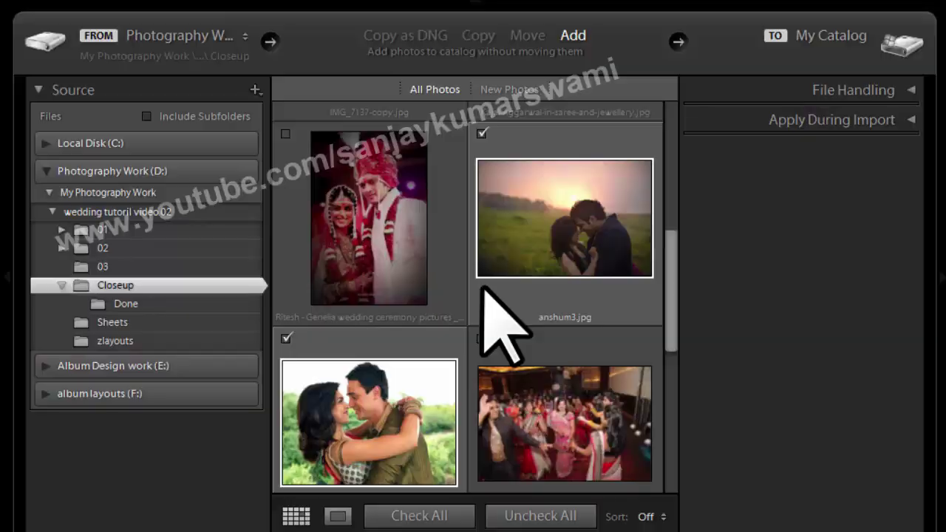
{"action": "scroll", "coordinate": [502, 318], "scroll_direction": "down", "scroll_amount": 2}
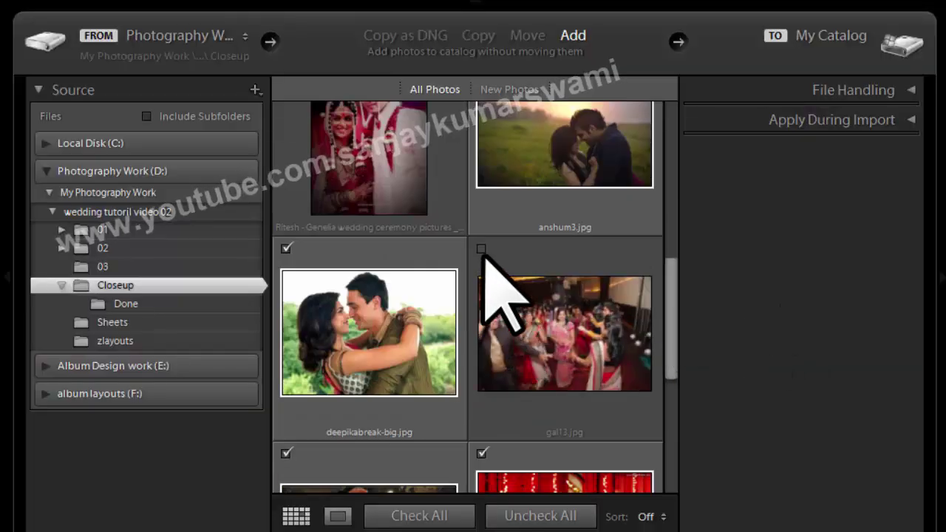
{"action": "scroll", "coordinate": [555, 280], "scroll_direction": "up", "scroll_amount": 3}
{"action": "scroll", "coordinate": [566, 285], "scroll_direction": "up", "scroll_amount": 2}
{"action": "scroll", "coordinate": [553, 295], "scroll_direction": "down", "scroll_amount": 4}
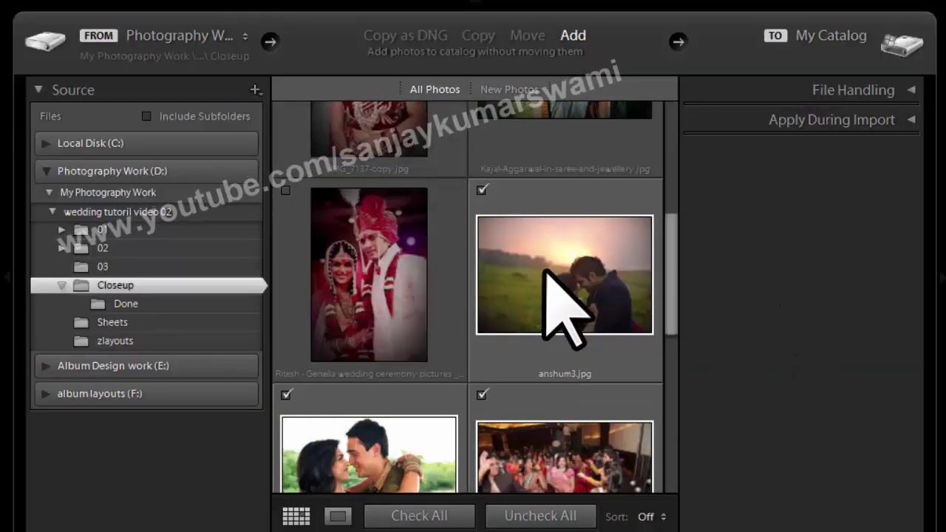
{"action": "scroll", "coordinate": [560, 292], "scroll_direction": "up", "scroll_amount": 4}
{"action": "scroll", "coordinate": [560, 292], "scroll_direction": "down", "scroll_amount": 3}
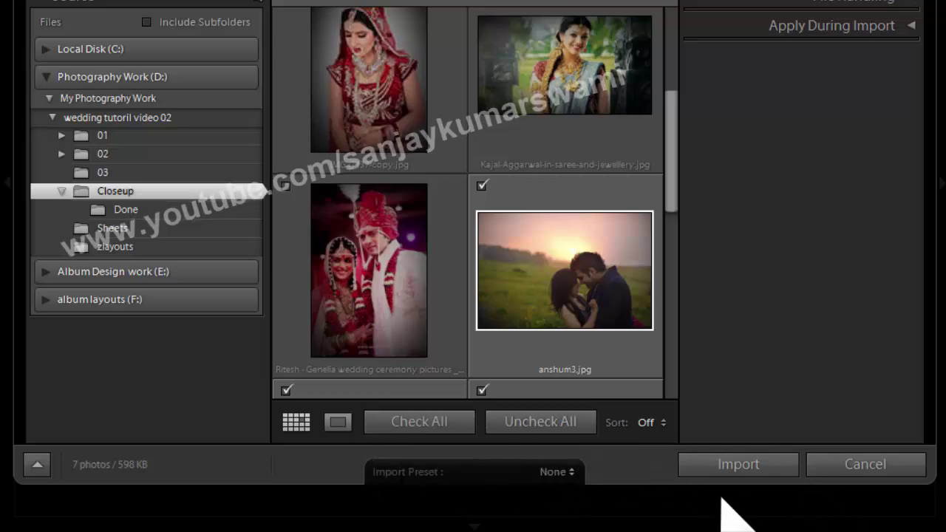
{"action": "left_click", "coordinate": [715, 462]}
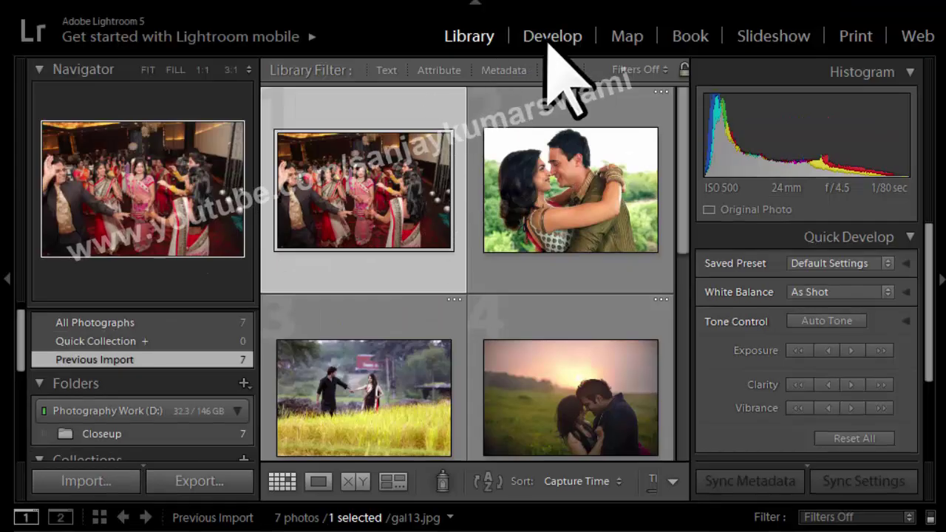
- Open the selected gal13.jpg in the Develop module
{"action": "left_click", "coordinate": [548, 43]}
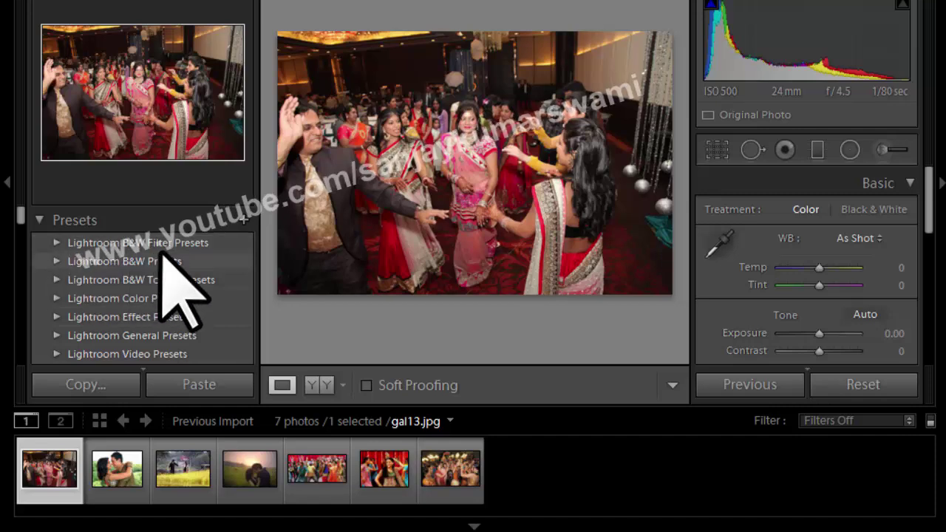
- Try the Blue Filter and Orange Filter B&W presets on gal13.jpg, undoing both
{"action": "left_click", "coordinate": [54, 243]}
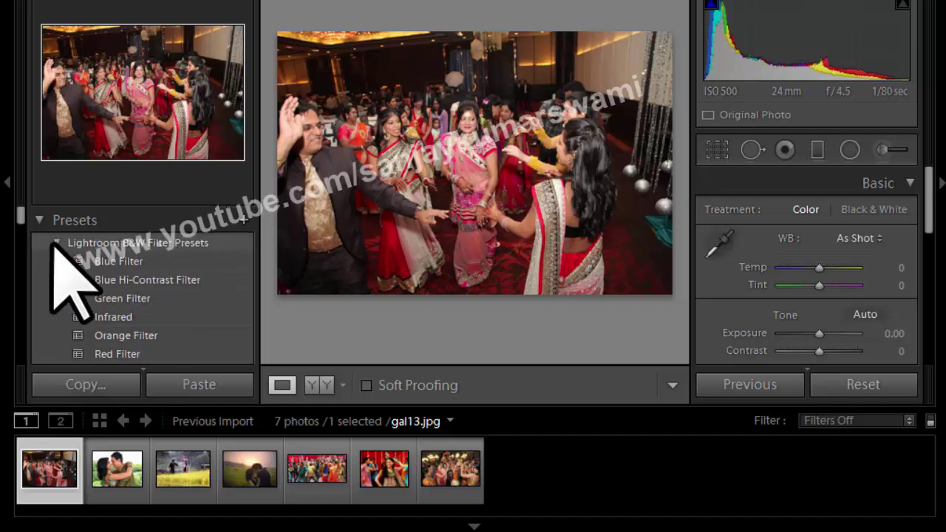
{"action": "left_click", "coordinate": [120, 261]}
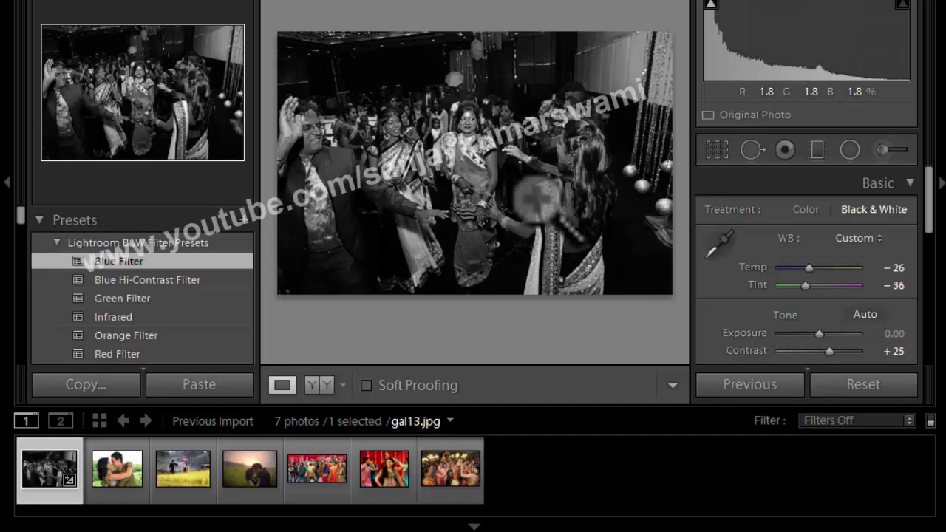
{"action": "key", "text": "ctrl+z"}
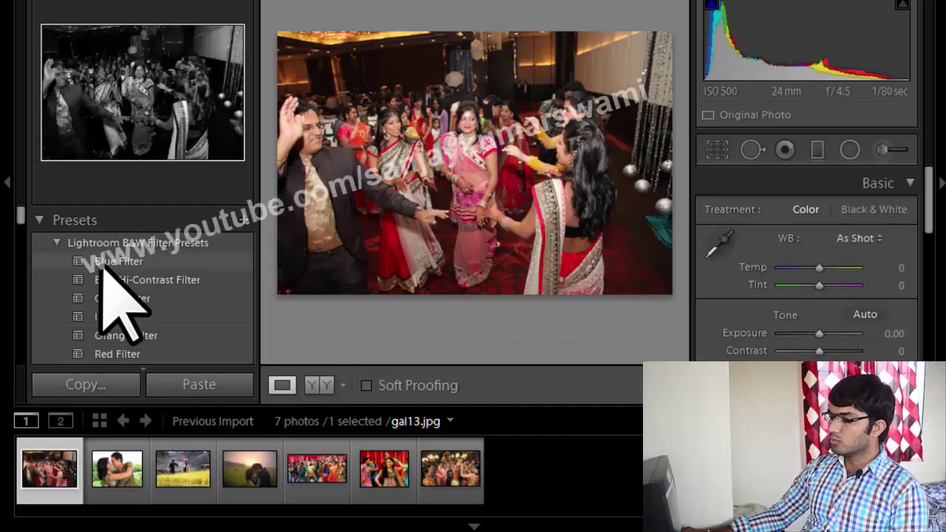
{"action": "left_click", "coordinate": [112, 337]}
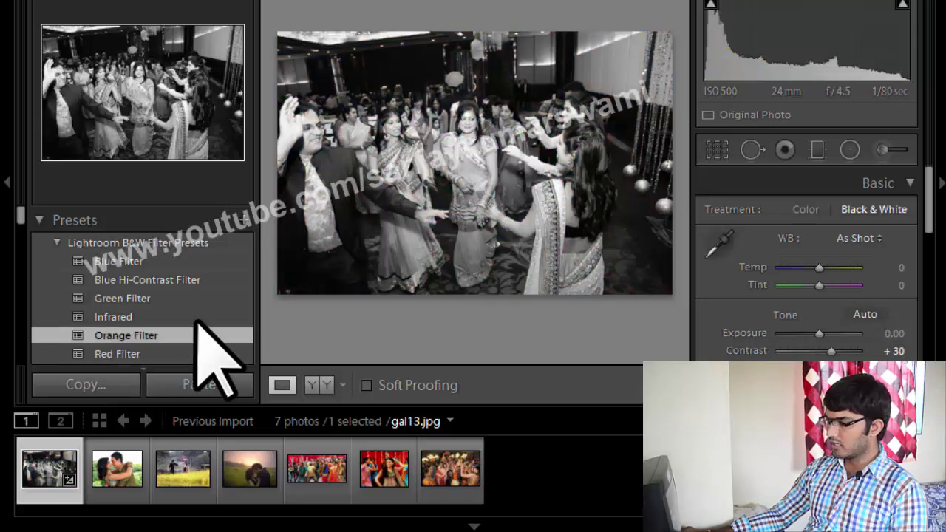
{"action": "key", "text": "ctrl+z"}
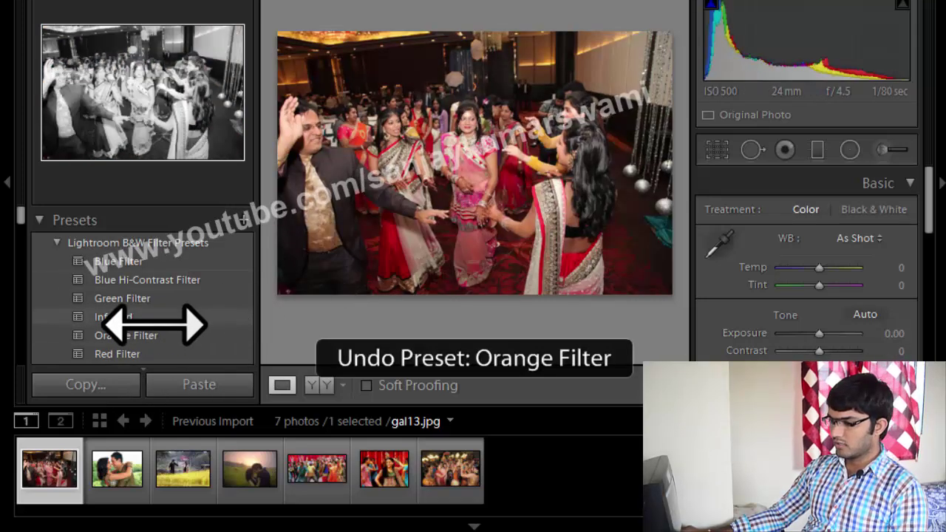
- Apply the Cross Process 2 preset to gal13.jpg
{"action": "scroll", "coordinate": [148, 321], "scroll_direction": "down", "scroll_amount": 3}
{"action": "scroll", "coordinate": [144, 310], "scroll_direction": "down", "scroll_amount": 3}
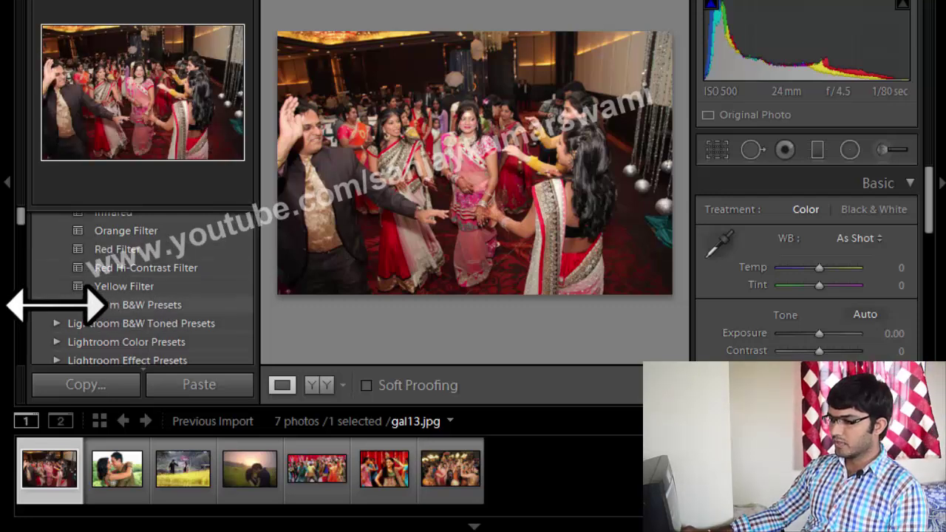
{"action": "scroll", "coordinate": [170, 303], "scroll_direction": "up", "scroll_amount": 5}
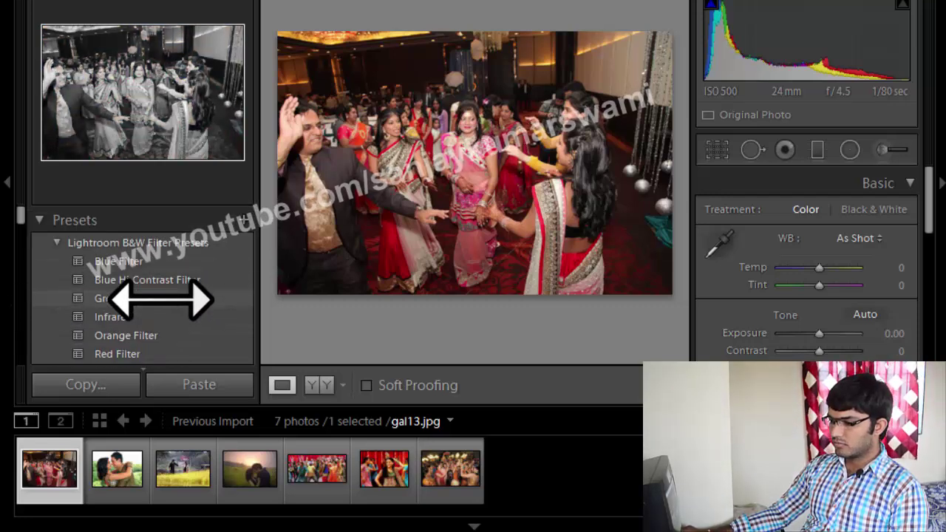
{"action": "scroll", "coordinate": [158, 299], "scroll_direction": "down", "scroll_amount": 2}
{"action": "scroll", "coordinate": [126, 300], "scroll_direction": "down", "scroll_amount": 3}
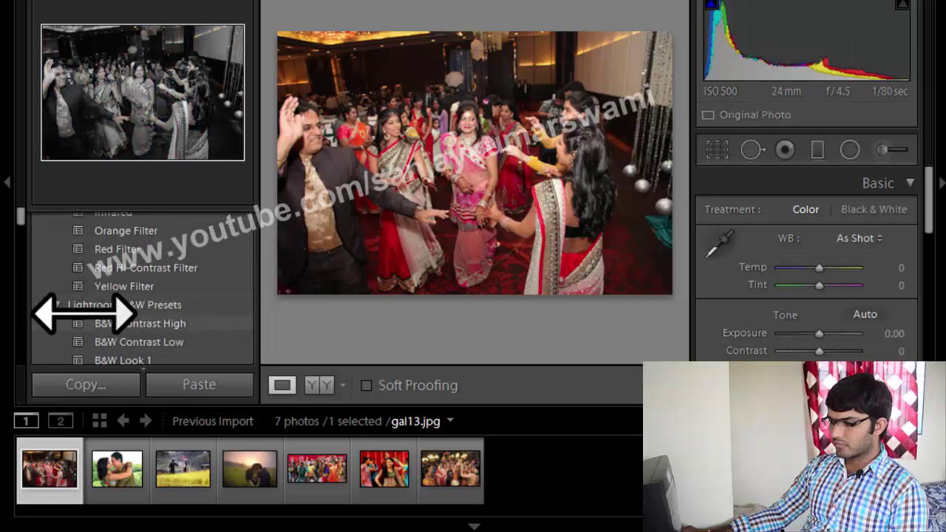
{"action": "scroll", "coordinate": [192, 314], "scroll_direction": "down", "scroll_amount": 3}
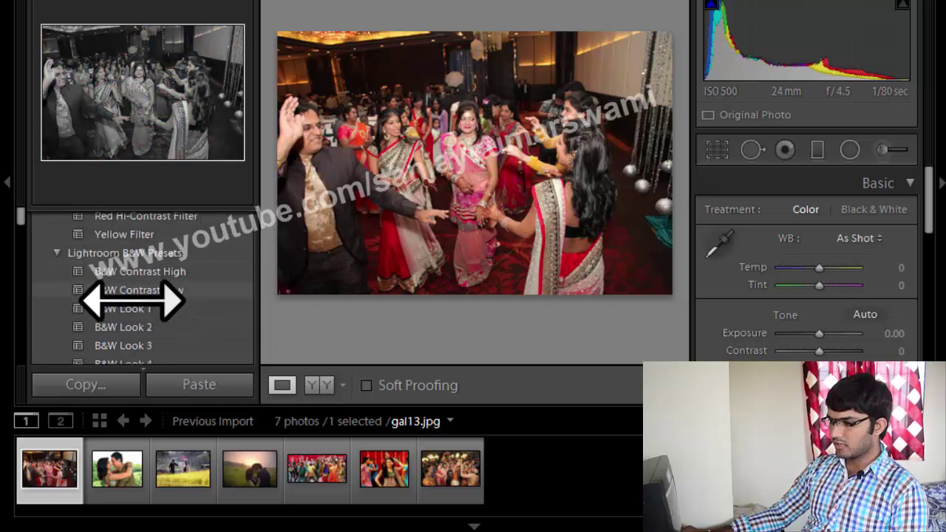
{"action": "scroll", "coordinate": [116, 323], "scroll_direction": "down", "scroll_amount": 3}
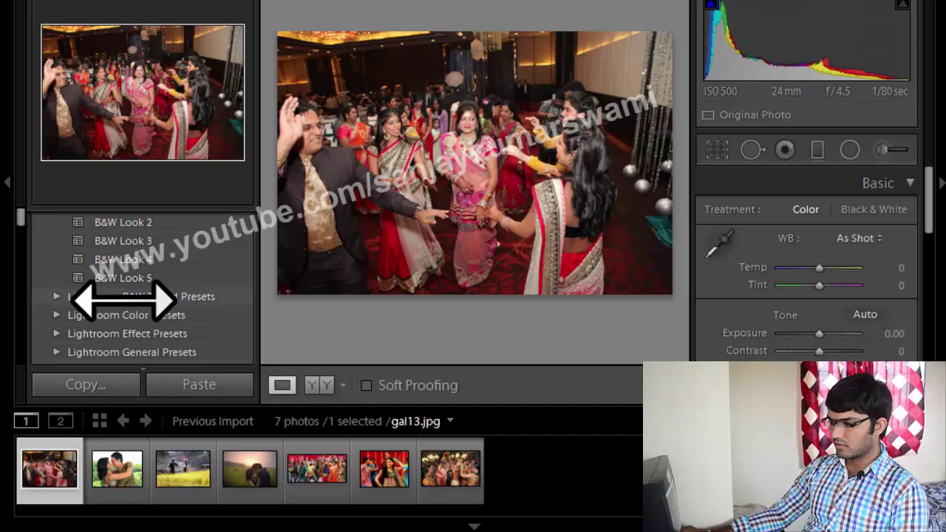
{"action": "scroll", "coordinate": [159, 301], "scroll_direction": "down", "scroll_amount": 3}
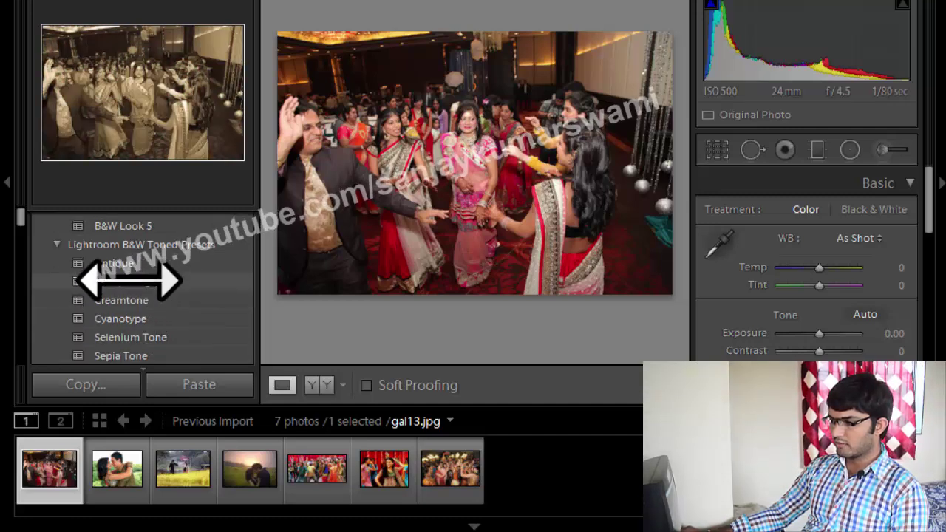
{"action": "scroll", "coordinate": [126, 336], "scroll_direction": "down", "scroll_amount": 3}
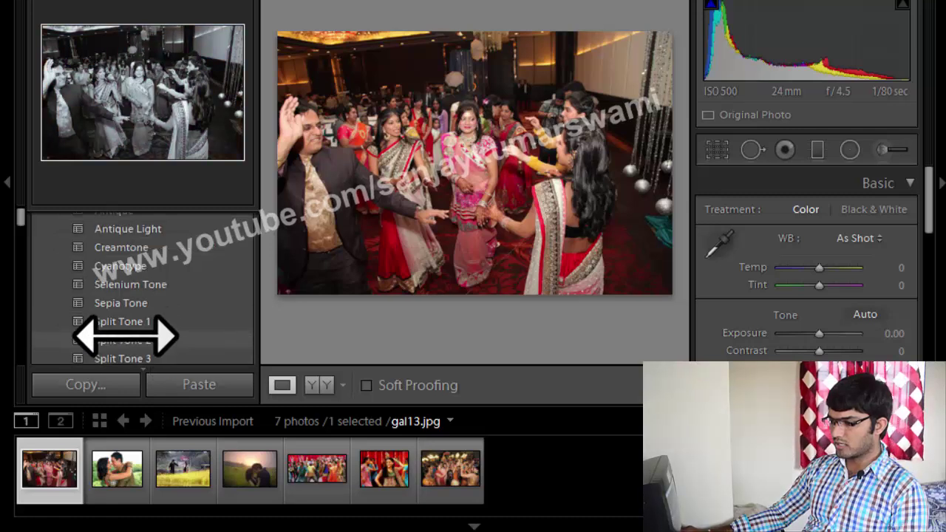
{"action": "scroll", "coordinate": [125, 336], "scroll_direction": "down", "scroll_amount": 5}
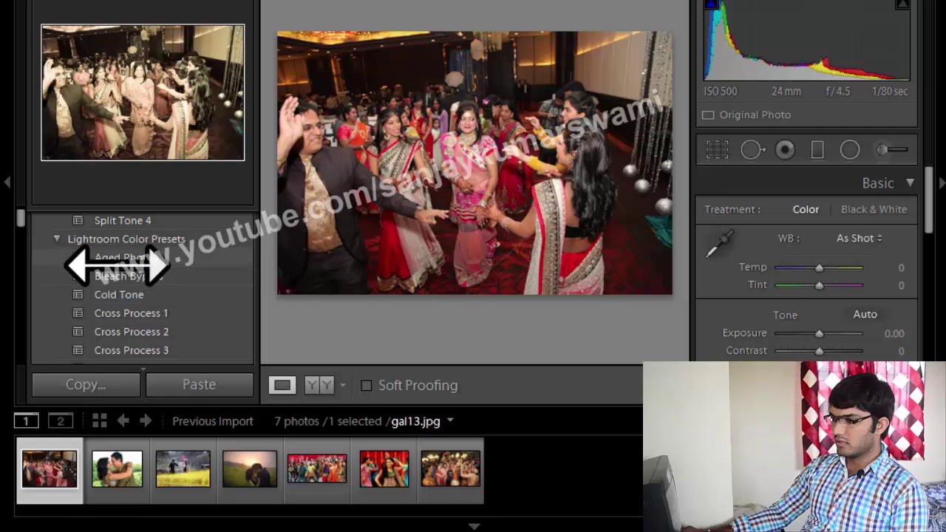
{"action": "left_click", "coordinate": [102, 337]}
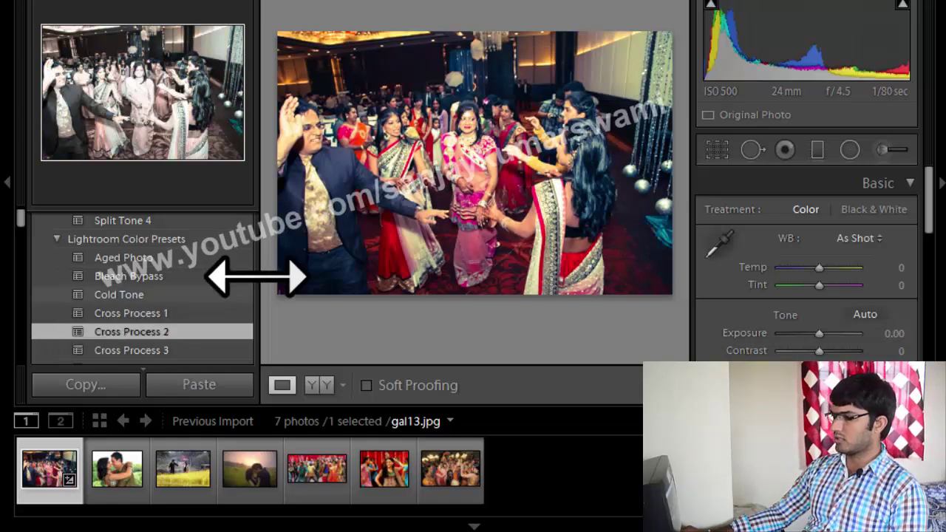
- Switch gal13.jpg to Cross Process 3 and open deepikabreak-big.jpg
{"action": "scroll", "coordinate": [122, 273], "scroll_direction": "down", "scroll_amount": 2}
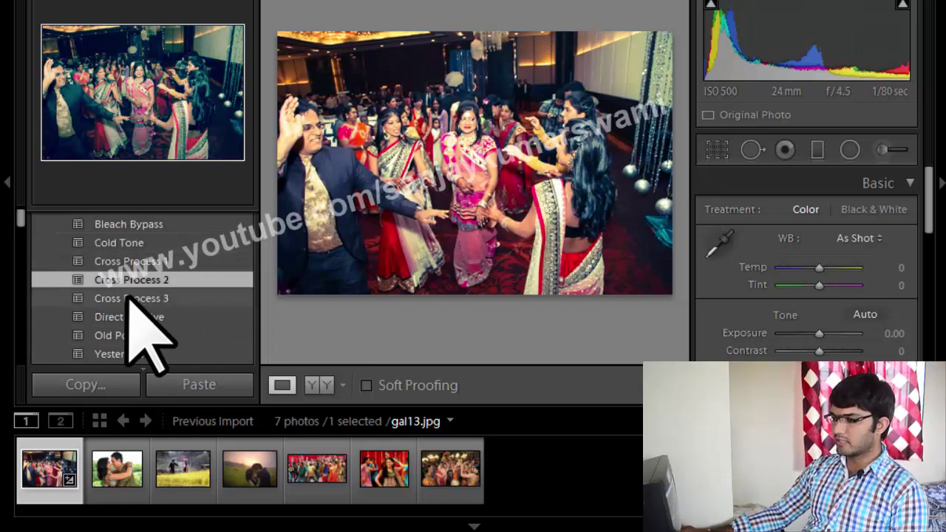
{"action": "left_click", "coordinate": [129, 300]}
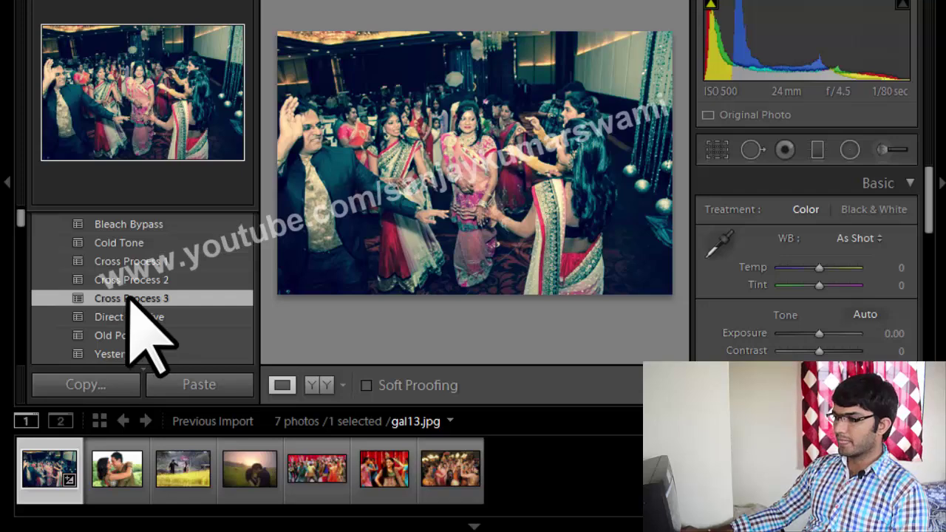
{"action": "left_click", "coordinate": [116, 476]}
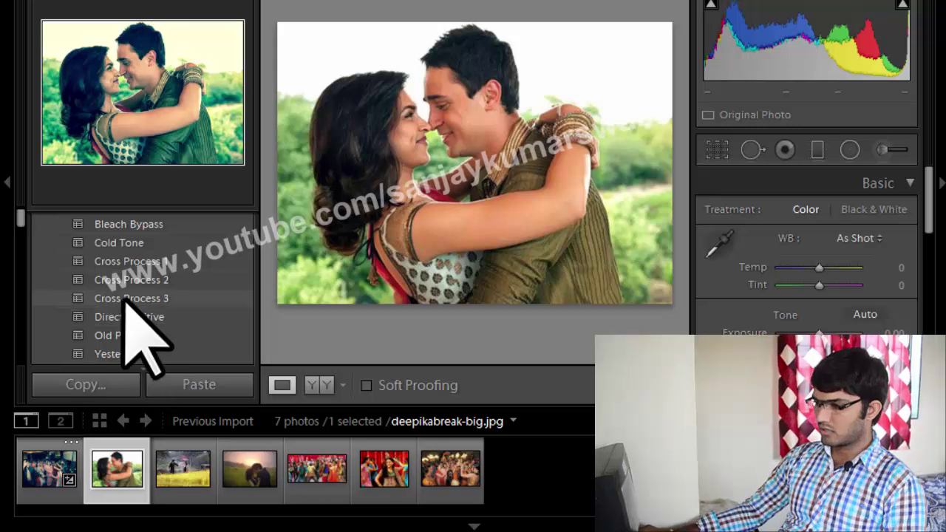
- Browse the Presets panel and expand the Lightroom Video Presets group
{"action": "scroll", "coordinate": [119, 296], "scroll_direction": "down", "scroll_amount": 2}
{"action": "scroll", "coordinate": [111, 303], "scroll_direction": "up", "scroll_amount": 2}
{"action": "scroll", "coordinate": [107, 288], "scroll_direction": "up", "scroll_amount": 2}
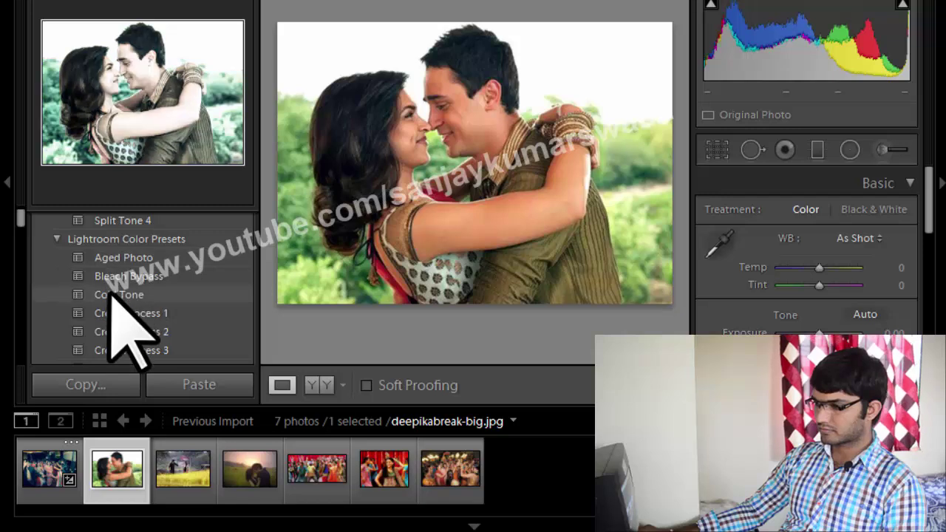
{"action": "scroll", "coordinate": [115, 310], "scroll_direction": "down", "scroll_amount": 4}
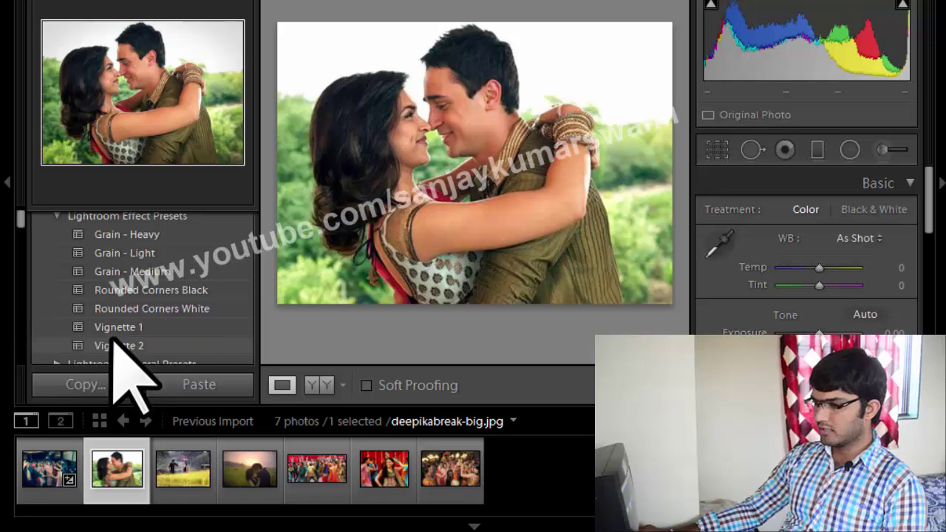
{"action": "scroll", "coordinate": [104, 318], "scroll_direction": "down", "scroll_amount": 3}
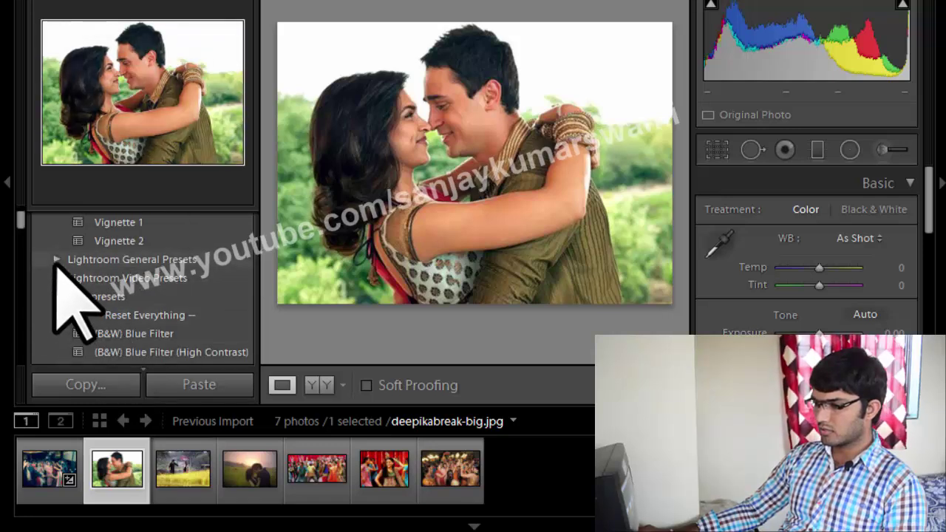
{"action": "scroll", "coordinate": [116, 311], "scroll_direction": "down", "scroll_amount": 2}
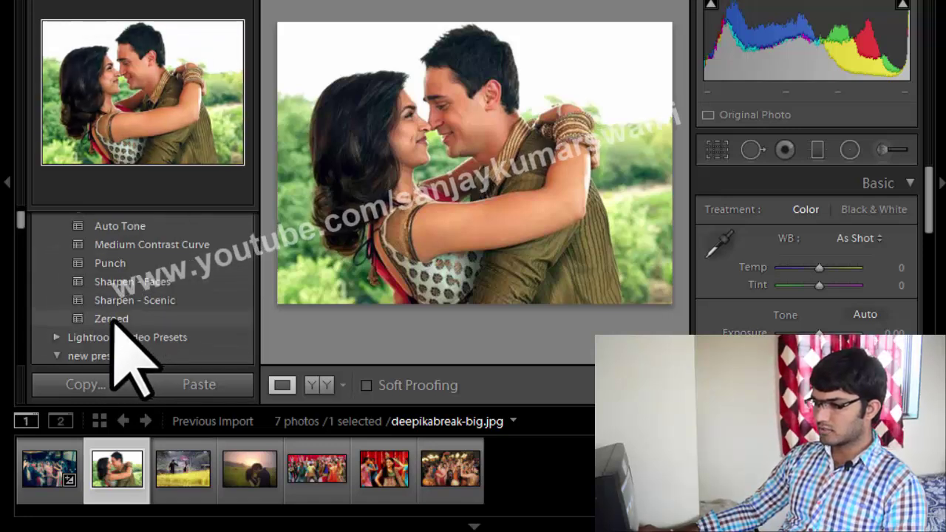
{"action": "scroll", "coordinate": [122, 299], "scroll_direction": "down", "scroll_amount": 3}
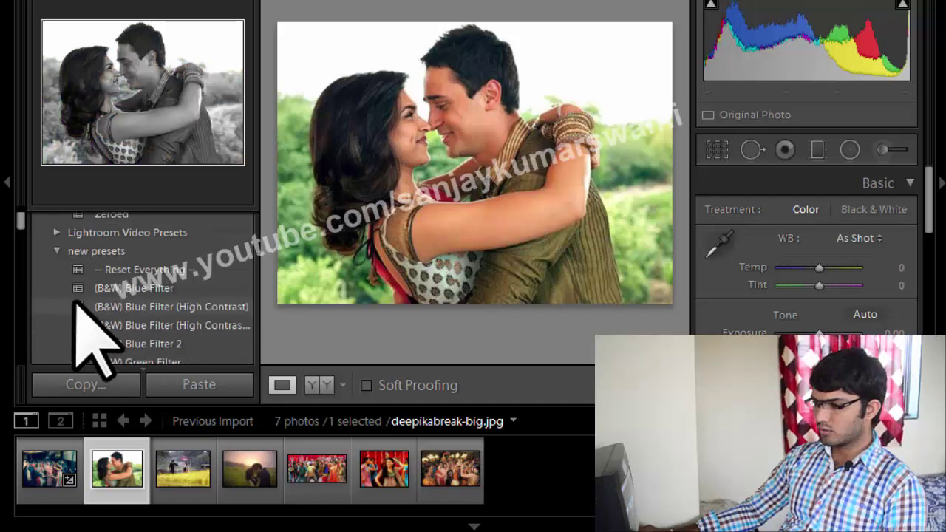
{"action": "left_click", "coordinate": [56, 232]}
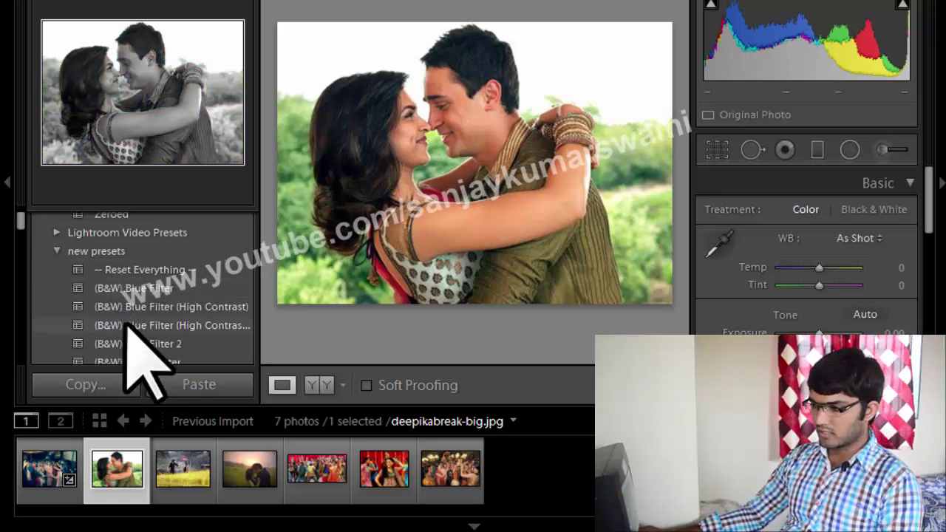
- Try the 1978 and Agfapan 100 Auto presets on deepikabreak-big.jpg
{"action": "scroll", "coordinate": [136, 316], "scroll_direction": "down", "scroll_amount": 3}
{"action": "scroll", "coordinate": [134, 318], "scroll_direction": "down", "scroll_amount": 3}
{"action": "scroll", "coordinate": [127, 296], "scroll_direction": "down", "scroll_amount": 3}
{"action": "scroll", "coordinate": [122, 289], "scroll_direction": "down", "scroll_amount": 3}
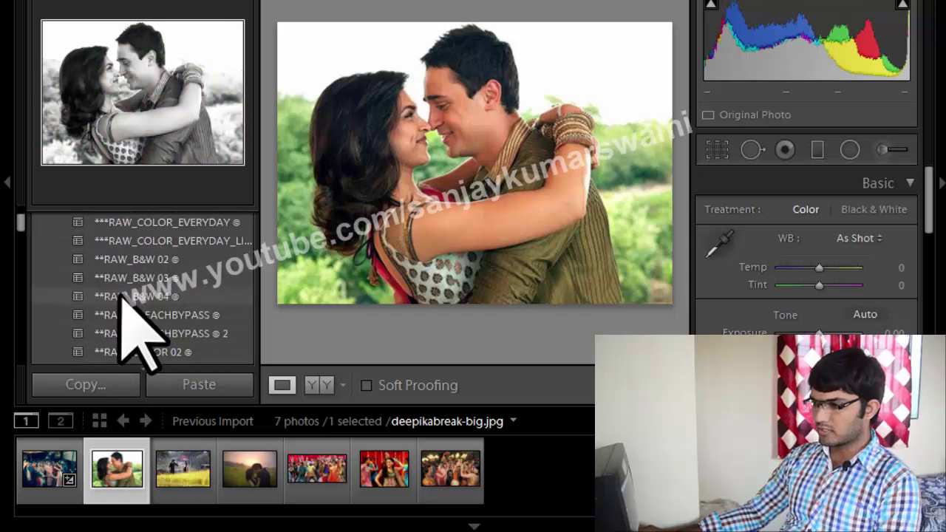
{"action": "scroll", "coordinate": [122, 296], "scroll_direction": "down", "scroll_amount": 3}
{"action": "scroll", "coordinate": [121, 299], "scroll_direction": "down", "scroll_amount": 3}
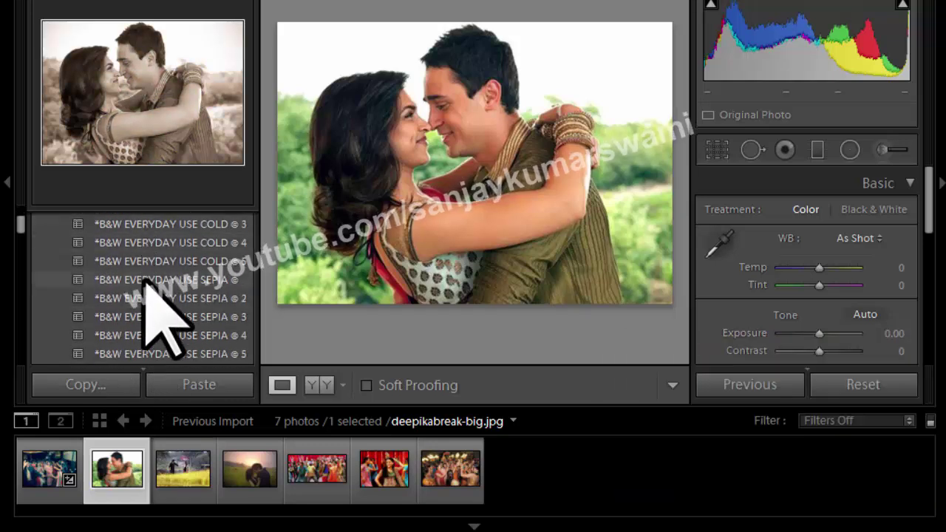
{"action": "scroll", "coordinate": [147, 296], "scroll_direction": "down", "scroll_amount": 3}
{"action": "scroll", "coordinate": [155, 310], "scroll_direction": "down", "scroll_amount": 3}
{"action": "scroll", "coordinate": [159, 317], "scroll_direction": "down", "scroll_amount": 3}
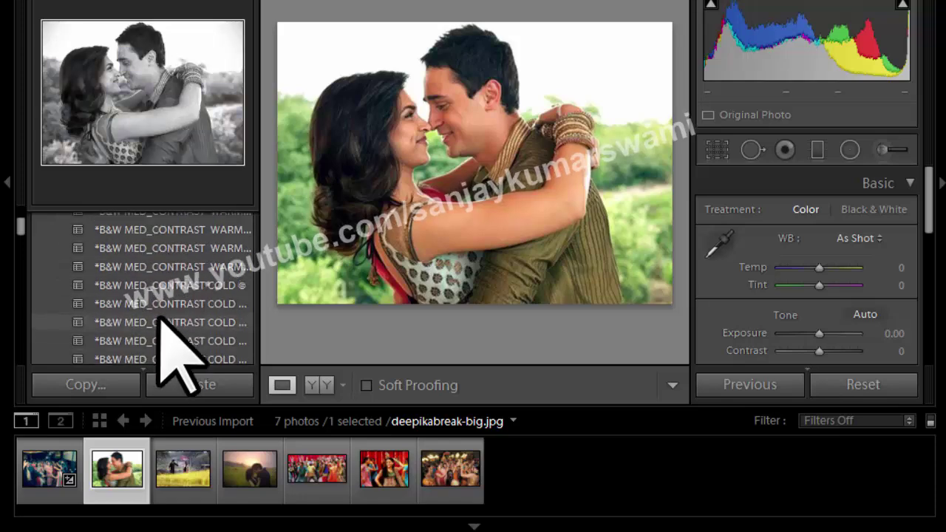
{"action": "scroll", "coordinate": [167, 281], "scroll_direction": "down", "scroll_amount": 2}
{"action": "scroll", "coordinate": [170, 295], "scroll_direction": "down", "scroll_amount": 3}
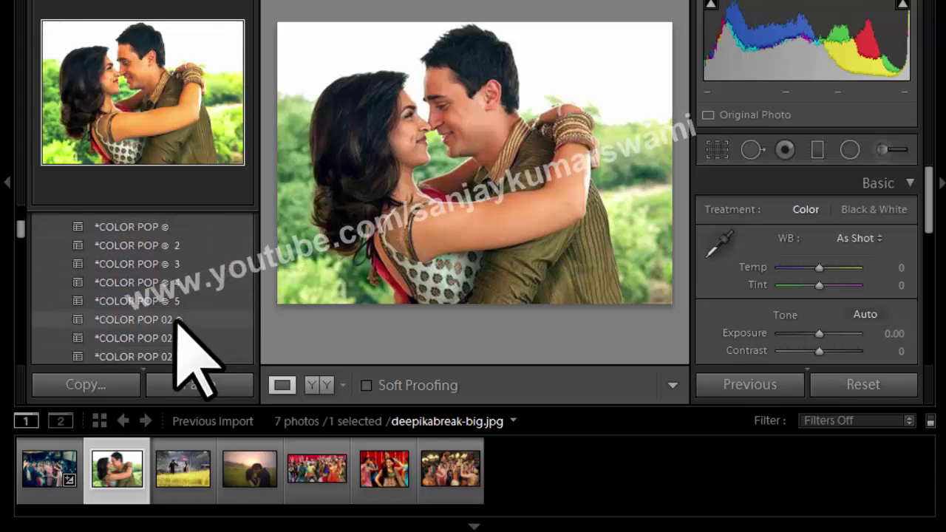
{"action": "scroll", "coordinate": [147, 296], "scroll_direction": "down", "scroll_amount": 3}
{"action": "scroll", "coordinate": [142, 284], "scroll_direction": "down", "scroll_amount": 3}
{"action": "scroll", "coordinate": [136, 277], "scroll_direction": "down", "scroll_amount": 3}
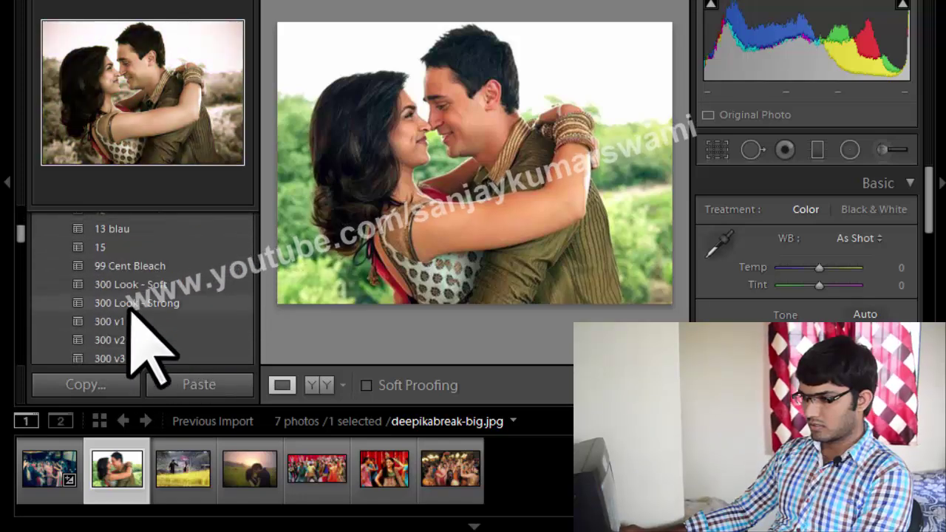
{"action": "scroll", "coordinate": [135, 325], "scroll_direction": "down", "scroll_amount": 3}
{"action": "left_click", "coordinate": [129, 296]}
{"action": "scroll", "coordinate": [129, 295], "scroll_direction": "down", "scroll_amount": 3}
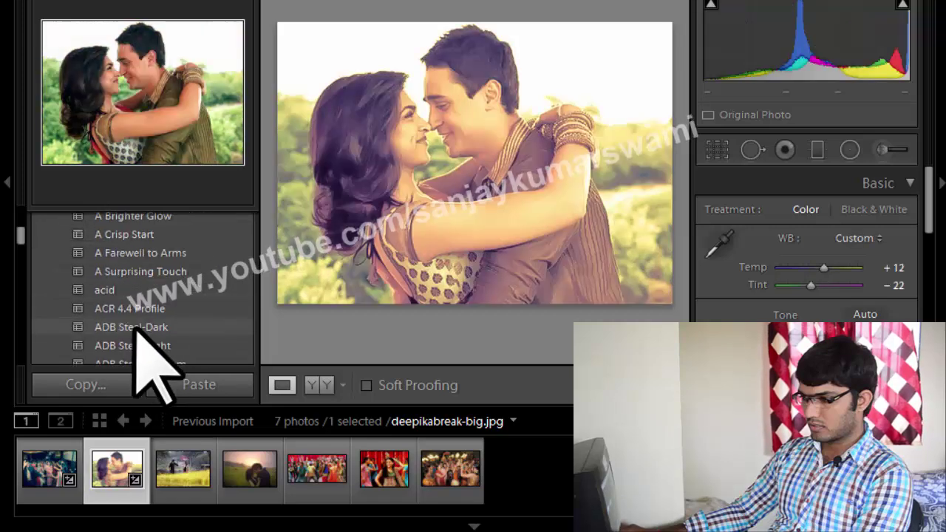
{"action": "scroll", "coordinate": [126, 299], "scroll_direction": "down", "scroll_amount": 2}
{"action": "left_click", "coordinate": [125, 298]}
- Try asmith-Phoenix, B&W basic 3 and Baby 7, then open the field-couple photo
{"action": "scroll", "coordinate": [127, 296], "scroll_direction": "down", "scroll_amount": 3}
{"action": "scroll", "coordinate": [127, 299], "scroll_direction": "down", "scroll_amount": 3}
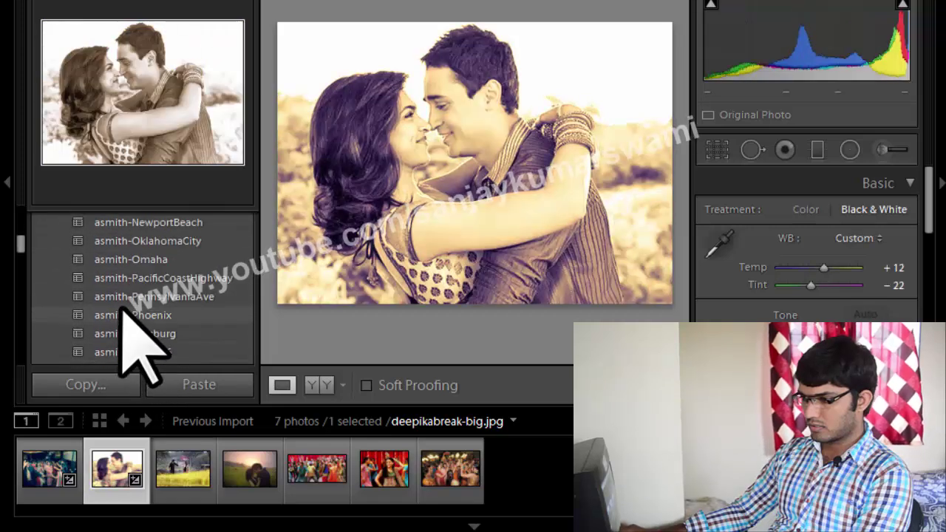
{"action": "left_click", "coordinate": [127, 314]}
{"action": "scroll", "coordinate": [131, 285], "scroll_direction": "down", "scroll_amount": 3}
{"action": "scroll", "coordinate": [131, 294], "scroll_direction": "down", "scroll_amount": 3}
{"action": "scroll", "coordinate": [130, 295], "scroll_direction": "down", "scroll_amount": 3}
{"action": "left_click", "coordinate": [130, 296]}
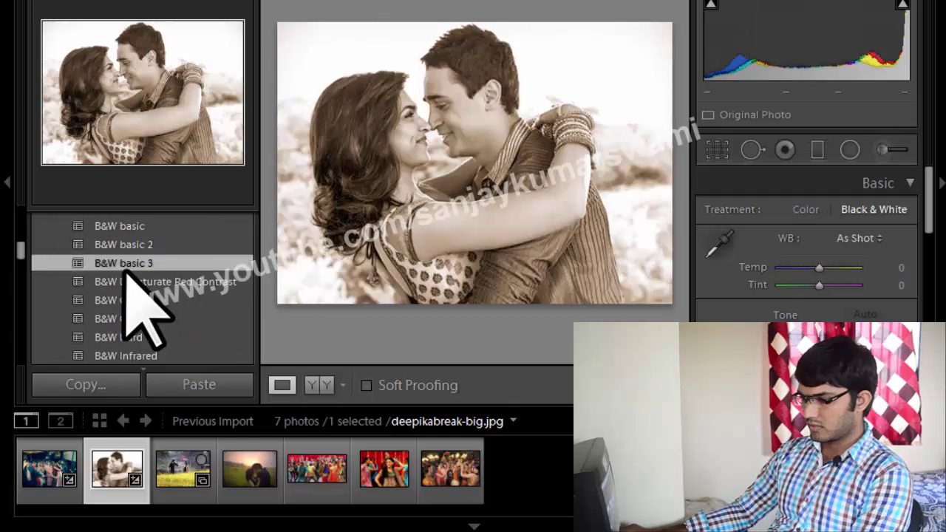
{"action": "scroll", "coordinate": [137, 290], "scroll_direction": "down", "scroll_amount": 3}
{"action": "scroll", "coordinate": [126, 292], "scroll_direction": "down", "scroll_amount": 2}
{"action": "left_click", "coordinate": [107, 290]}
{"action": "left_click", "coordinate": [181, 471]}
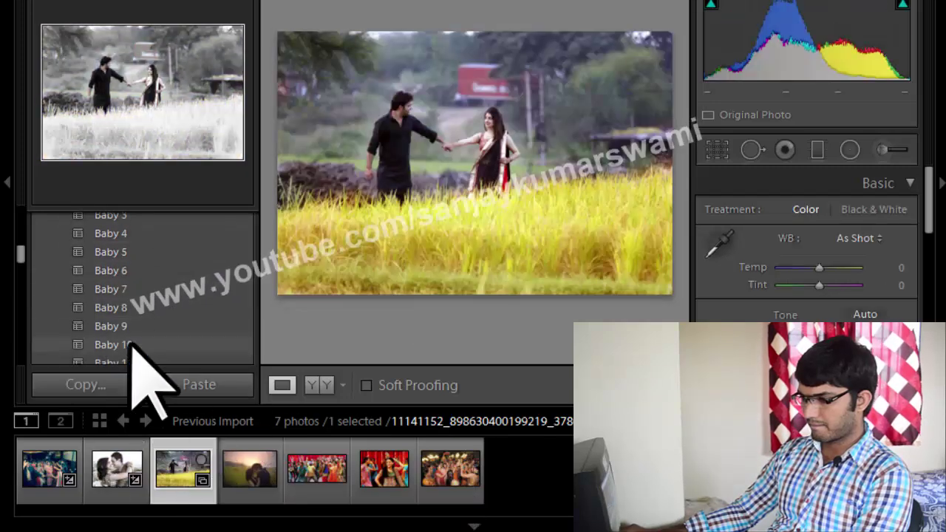
- Apply Baby 15 to the field-couple photo and open anshum3.jpg
{"action": "scroll", "coordinate": [116, 300], "scroll_direction": "down", "scroll_amount": 3}
{"action": "left_click", "coordinate": [111, 281]}
{"action": "left_click", "coordinate": [249, 473]}
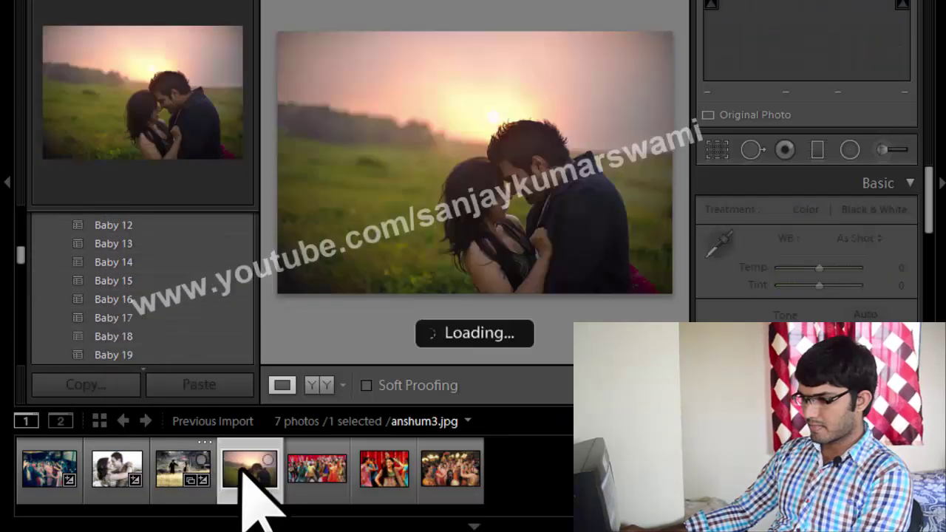
- Give anshum3.jpg the Blue Dream 11 look, then open wedding-dance.jpg
{"action": "scroll", "coordinate": [163, 277], "scroll_direction": "down", "scroll_amount": 5}
{"action": "scroll", "coordinate": [163, 269], "scroll_direction": "down", "scroll_amount": 3}
{"action": "left_click", "coordinate": [165, 269]}
{"action": "scroll", "coordinate": [166, 284], "scroll_direction": "down", "scroll_amount": 3}
{"action": "left_click", "coordinate": [166, 280]}
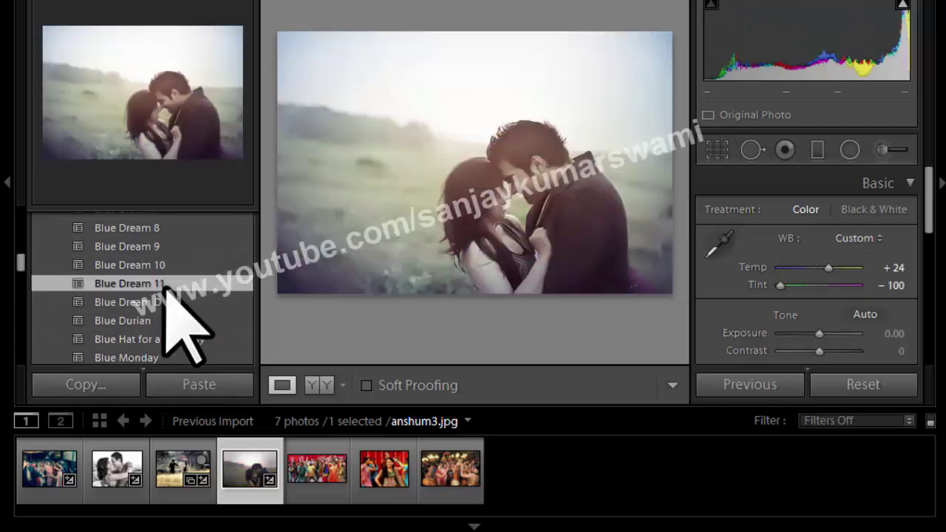
{"action": "scroll", "coordinate": [164, 296], "scroll_direction": "down", "scroll_amount": 3}
{"action": "left_click", "coordinate": [314, 466]}
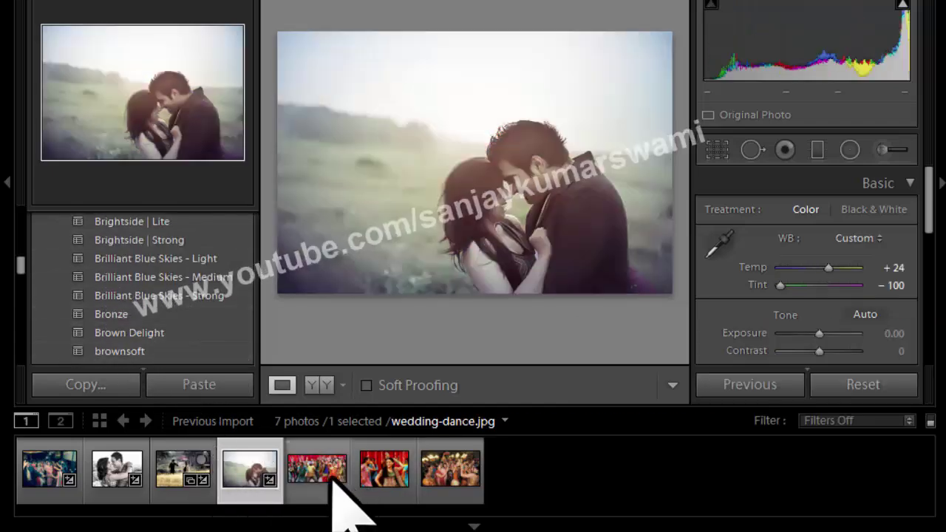
{"action": "scroll", "coordinate": [116, 337], "scroll_direction": "up", "scroll_amount": 5}
{"action": "scroll", "coordinate": [116, 340], "scroll_direction": "up", "scroll_amount": 5}
{"action": "scroll", "coordinate": [116, 342], "scroll_direction": "up", "scroll_amount": 5}
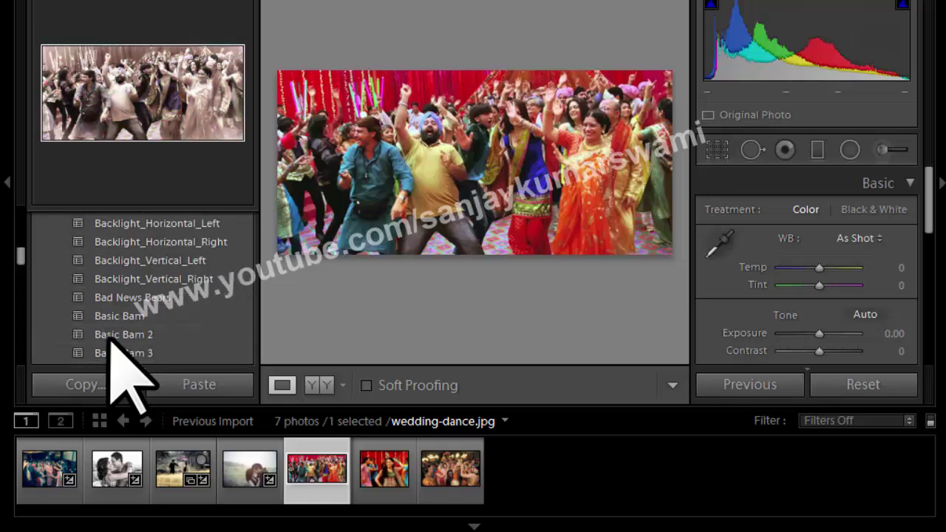
{"action": "scroll", "coordinate": [111, 344], "scroll_direction": "up", "scroll_amount": 5}
{"action": "scroll", "coordinate": [114, 343], "scroll_direction": "up", "scroll_amount": 5}
{"action": "scroll", "coordinate": [115, 346], "scroll_direction": "up", "scroll_amount": 5}
{"action": "scroll", "coordinate": [114, 346], "scroll_direction": "up", "scroll_amount": 5}
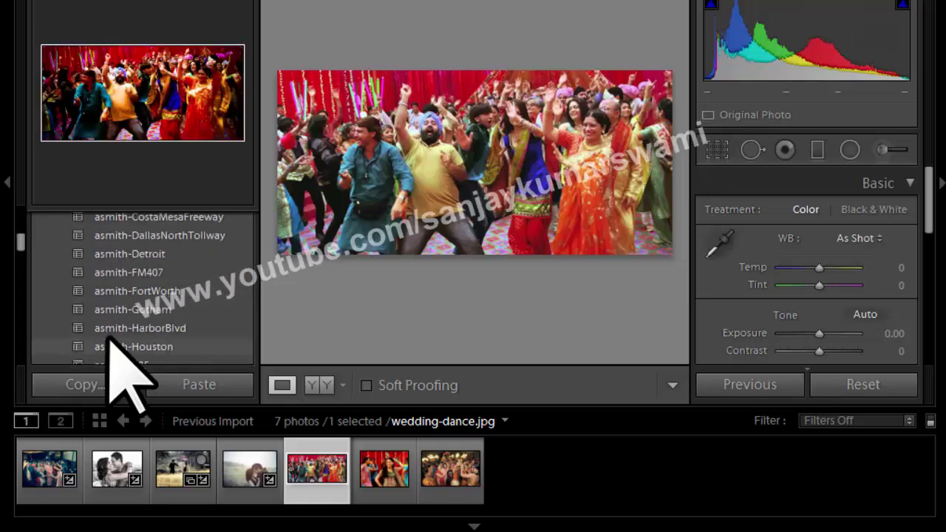
{"action": "scroll", "coordinate": [115, 346], "scroll_direction": "up", "scroll_amount": 5}
{"action": "scroll", "coordinate": [111, 477], "scroll_direction": "up", "scroll_amount": 5}
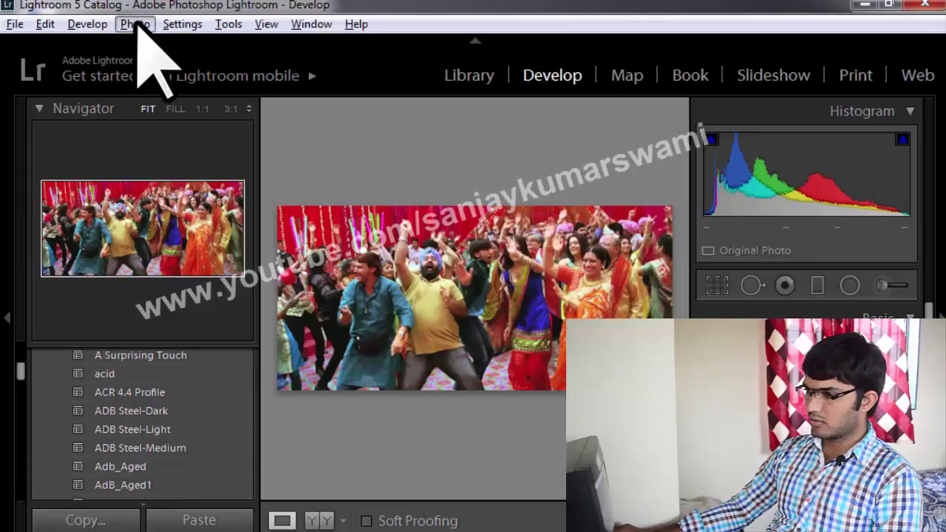
{"action": "left_click", "coordinate": [136, 24]}
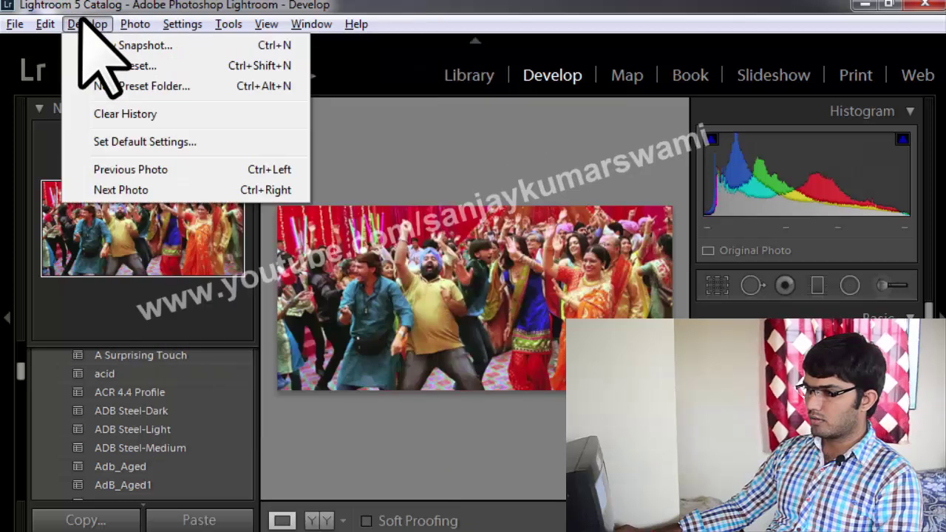
{"action": "left_click", "coordinate": [112, 65]}
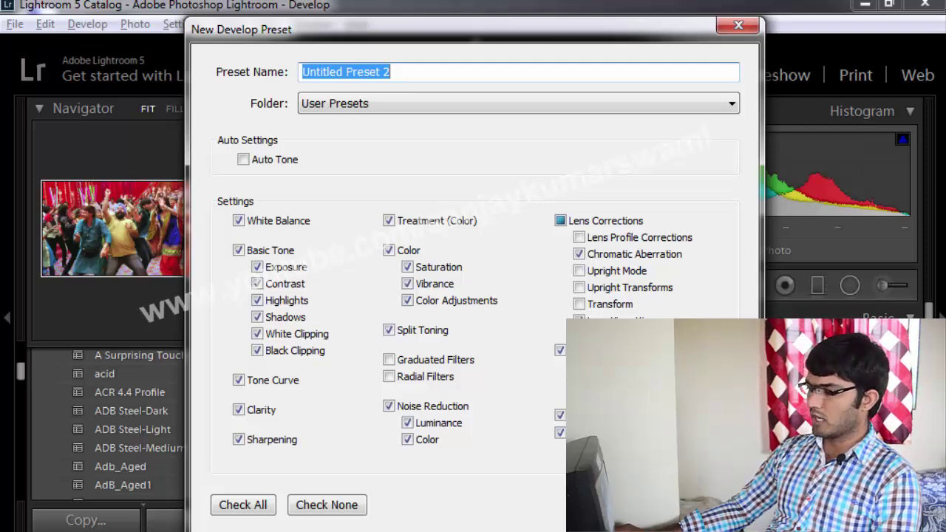
{"action": "key", "text": "Return"}
- Browse the Presets panel and apply Cold Tone to wedding-dance.jpg
{"action": "scroll", "coordinate": [116, 433], "scroll_direction": "down", "scroll_amount": 5}
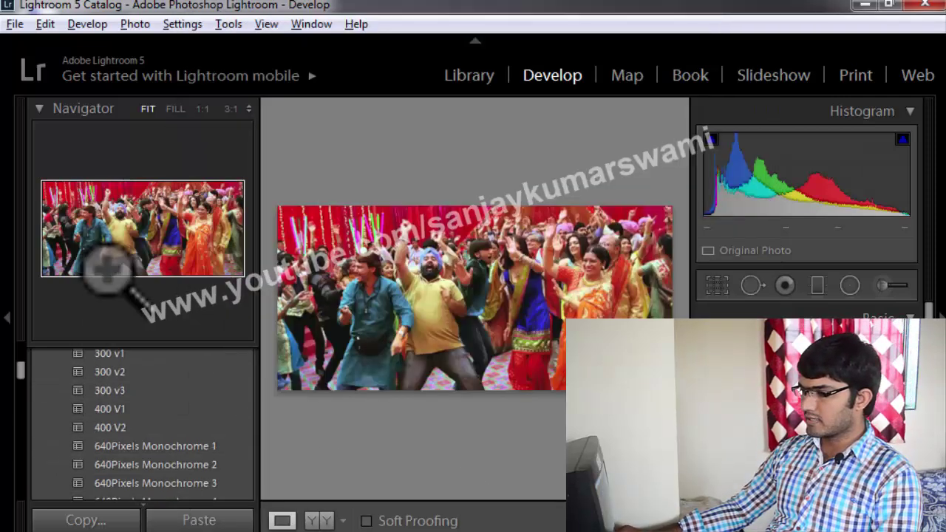
{"action": "scroll", "coordinate": [158, 433], "scroll_direction": "up", "scroll_amount": 5}
{"action": "scroll", "coordinate": [158, 433], "scroll_direction": "up", "scroll_amount": 5}
{"action": "scroll", "coordinate": [163, 441], "scroll_direction": "up", "scroll_amount": 5}
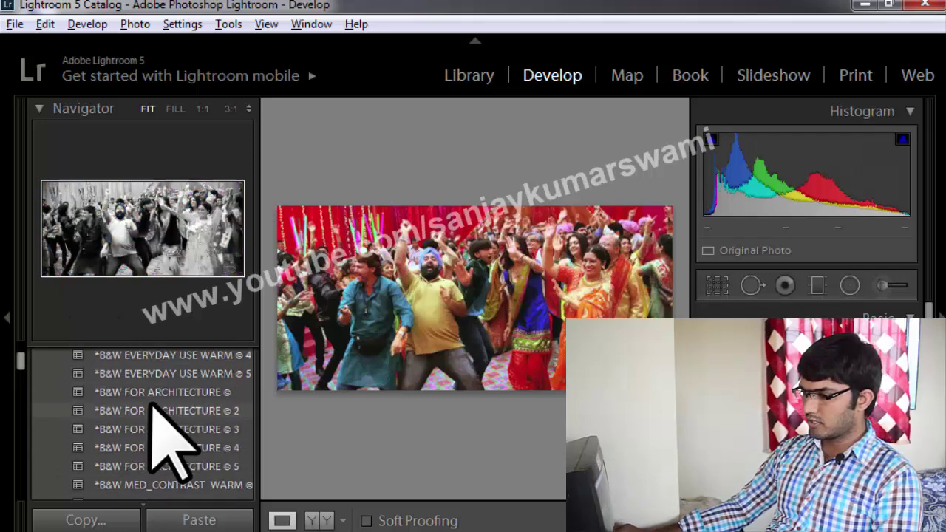
{"action": "scroll", "coordinate": [153, 404], "scroll_direction": "up", "scroll_amount": 5}
{"action": "scroll", "coordinate": [152, 403], "scroll_direction": "up", "scroll_amount": 5}
{"action": "scroll", "coordinate": [152, 404], "scroll_direction": "up", "scroll_amount": 5}
{"action": "scroll", "coordinate": [162, 392], "scroll_direction": "up", "scroll_amount": 5}
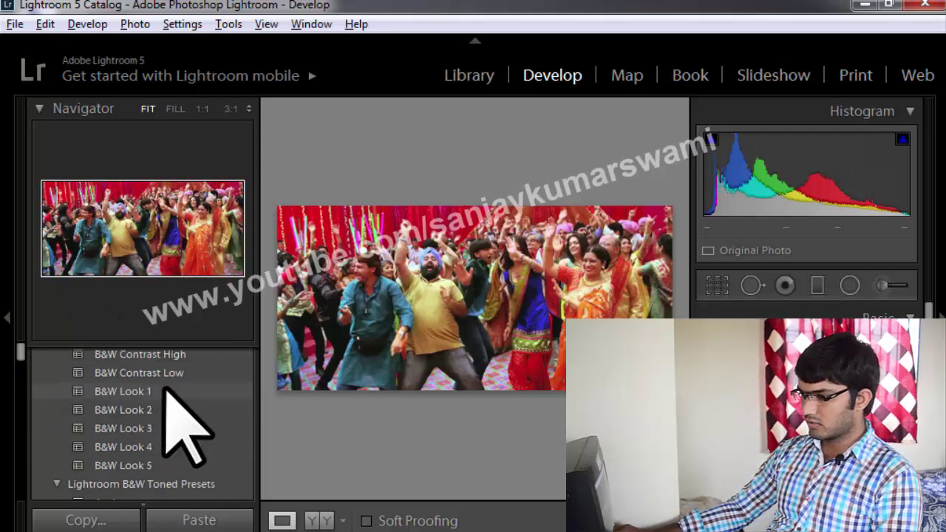
{"action": "scroll", "coordinate": [167, 387], "scroll_direction": "up", "scroll_amount": 5}
{"action": "scroll", "coordinate": [155, 396], "scroll_direction": "up", "scroll_amount": 3}
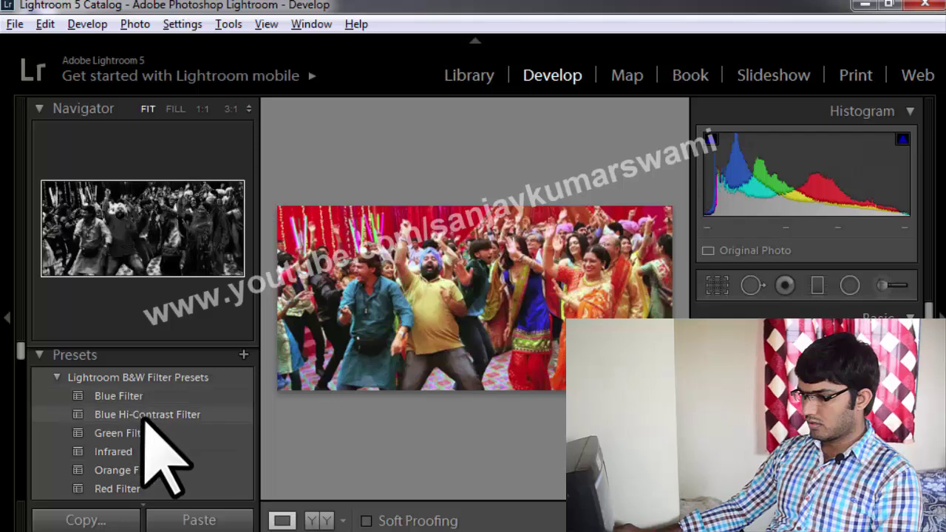
{"action": "scroll", "coordinate": [144, 417], "scroll_direction": "down", "scroll_amount": 3}
{"action": "scroll", "coordinate": [148, 421], "scroll_direction": "down", "scroll_amount": 1}
{"action": "scroll", "coordinate": [150, 417], "scroll_direction": "down", "scroll_amount": 3}
{"action": "scroll", "coordinate": [146, 403], "scroll_direction": "up", "scroll_amount": 3}
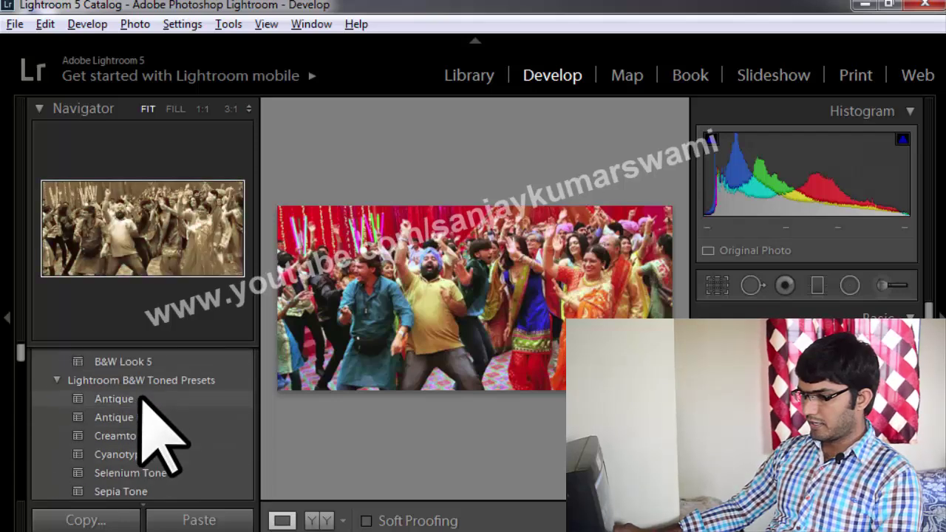
{"action": "scroll", "coordinate": [143, 396], "scroll_direction": "down", "scroll_amount": 3}
{"action": "scroll", "coordinate": [143, 401], "scroll_direction": "down", "scroll_amount": 5}
{"action": "scroll", "coordinate": [146, 412], "scroll_direction": "down", "scroll_amount": 3}
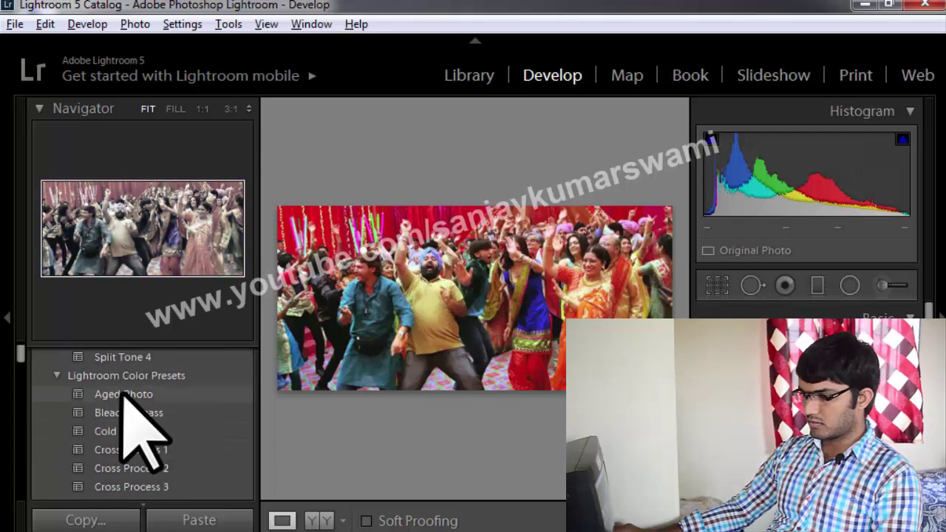
{"action": "left_click", "coordinate": [119, 468]}
- Compare Cross Process 3 with Direct Positive and settle on Cross Process 3
{"action": "scroll", "coordinate": [118, 465], "scroll_direction": "down", "scroll_amount": 3}
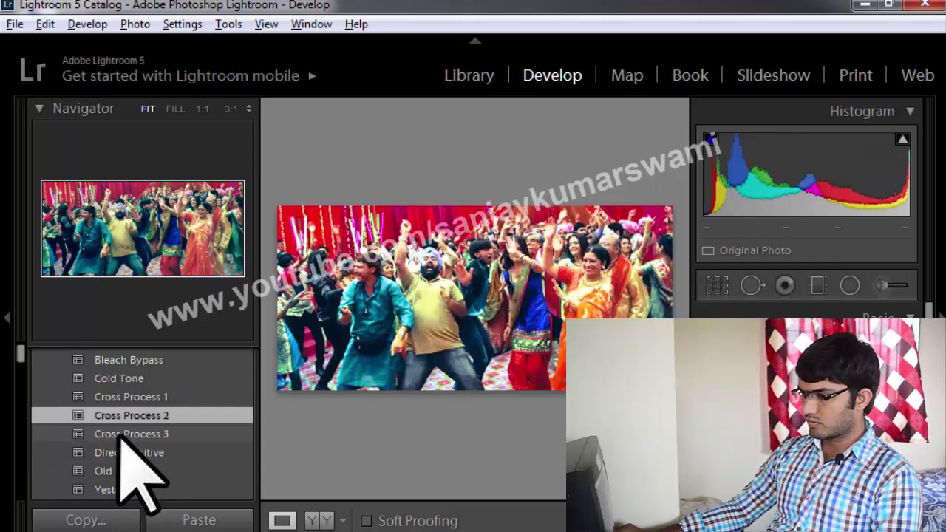
{"action": "left_click", "coordinate": [118, 434]}
{"action": "left_click", "coordinate": [118, 453]}
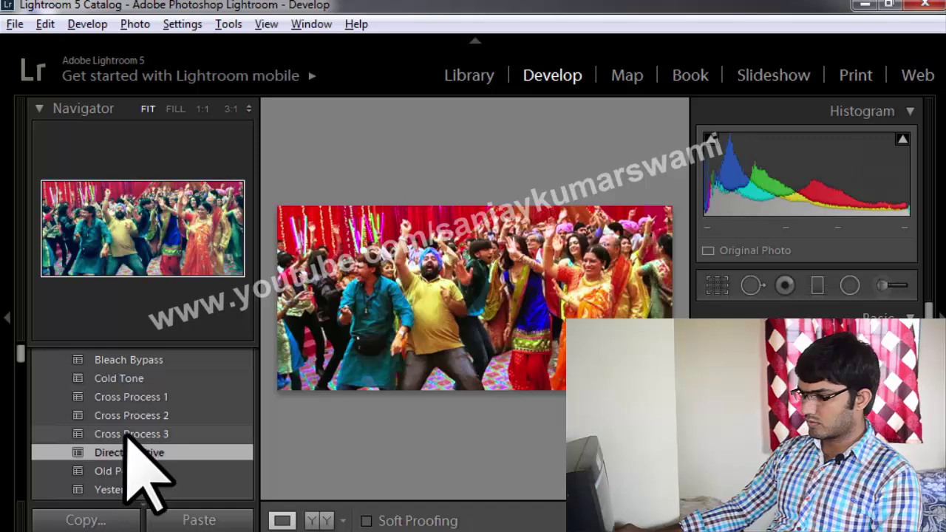
{"action": "left_click", "coordinate": [122, 434]}
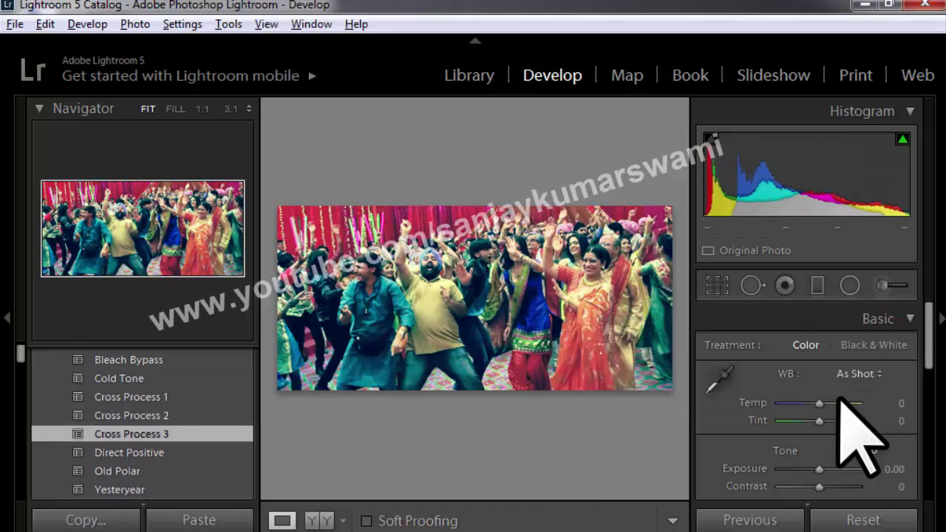
- Warm the white balance to Temp +10, Tint -21 and lower the contrast, discarding an exposure change
{"action": "mouse_move", "coordinate": [817, 403]}
{"action": "left_mouse_down"}
{"action": "mouse_move", "coordinate": [805, 403]}
{"action": "mouse_move", "coordinate": [822, 407]}
{"action": "mouse_move", "coordinate": [808, 420]}
{"action": "left_mouse_up"}
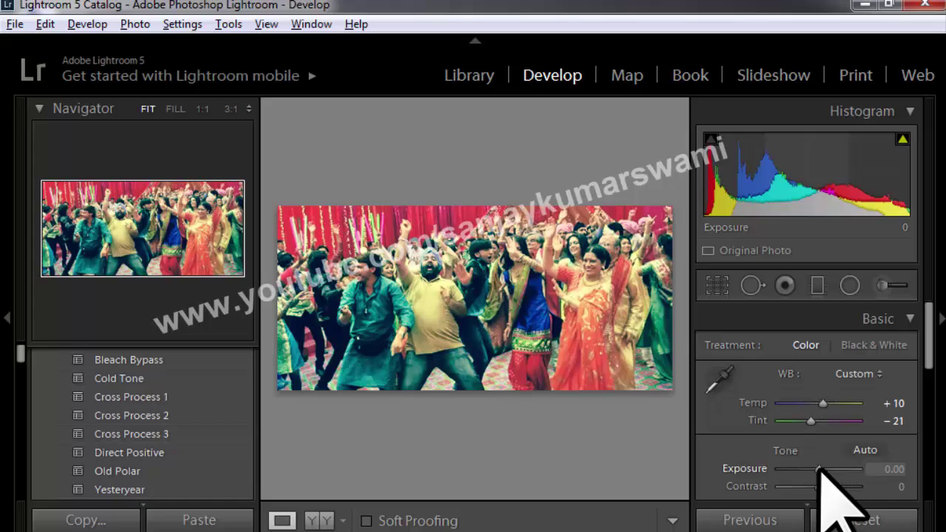
{"action": "mouse_move", "coordinate": [819, 470]}
{"action": "left_mouse_down"}
{"action": "mouse_move", "coordinate": [835, 470]}
{"action": "mouse_move", "coordinate": [792, 473]}
{"action": "mouse_move", "coordinate": [818, 470]}
{"action": "left_mouse_up"}
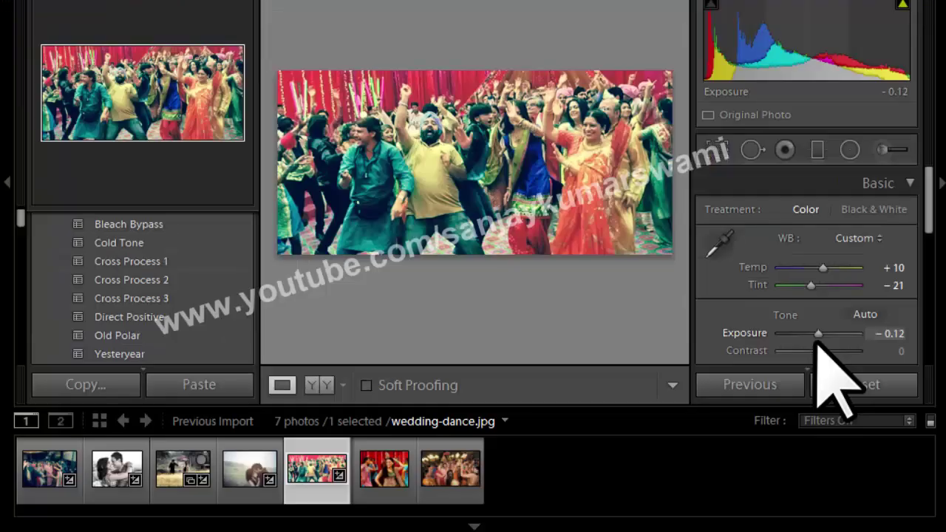
{"action": "key", "text": "ctrl+z"}
{"action": "mouse_move", "coordinate": [820, 351]}
{"action": "left_mouse_down"}
{"action": "mouse_move", "coordinate": [802, 349]}
{"action": "mouse_move", "coordinate": [826, 354]}
{"action": "mouse_move", "coordinate": [810, 343]}
{"action": "left_mouse_up"}
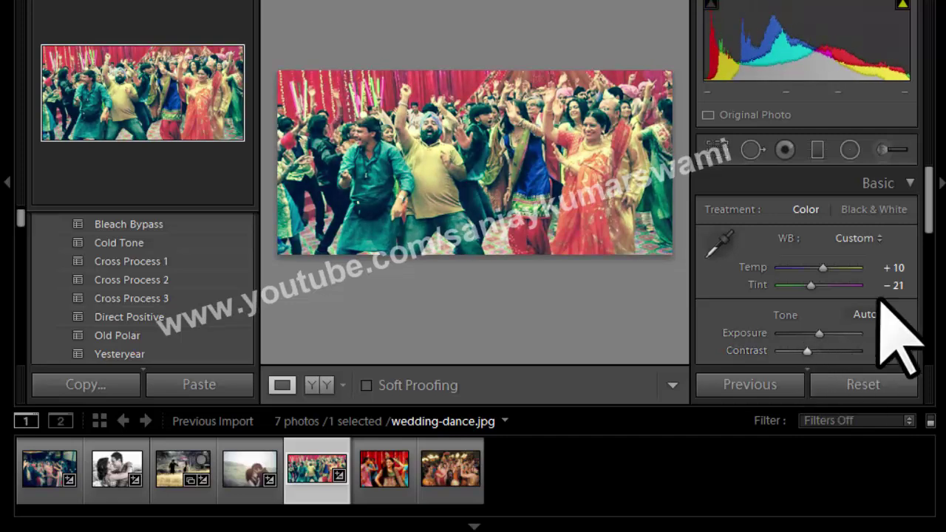
{"action": "left_click_drag", "start_coordinate": [924, 212], "coordinate": [929, 283]}
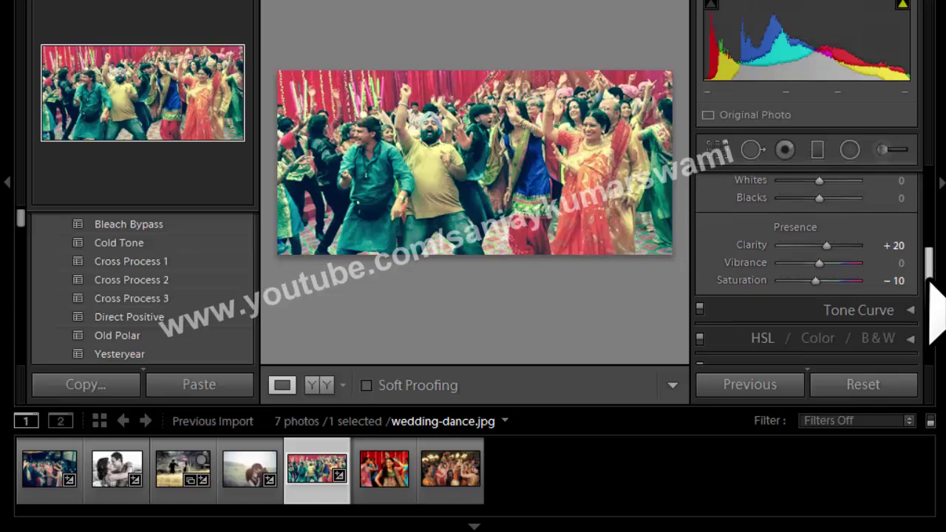
- Test clarity and reset it to zero, then settle Vibrance at -14
{"action": "mouse_move", "coordinate": [826, 238]}
{"action": "left_mouse_down"}
{"action": "mouse_move", "coordinate": [771, 238]}
{"action": "mouse_move", "coordinate": [919, 243]}
{"action": "left_mouse_up"}
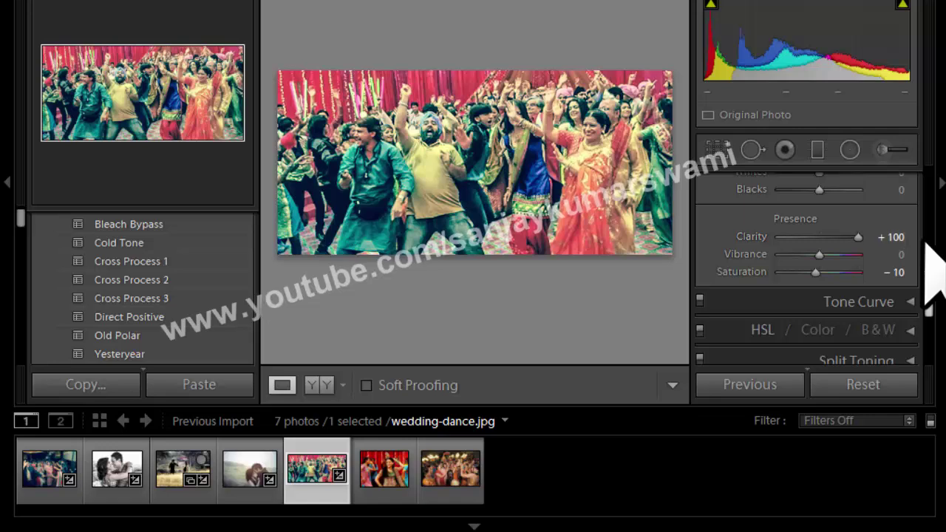
{"action": "mouse_move", "coordinate": [857, 236]}
{"action": "left_mouse_down"}
{"action": "mouse_move", "coordinate": [775, 237]}
{"action": "mouse_move", "coordinate": [823, 238]}
{"action": "left_mouse_up"}
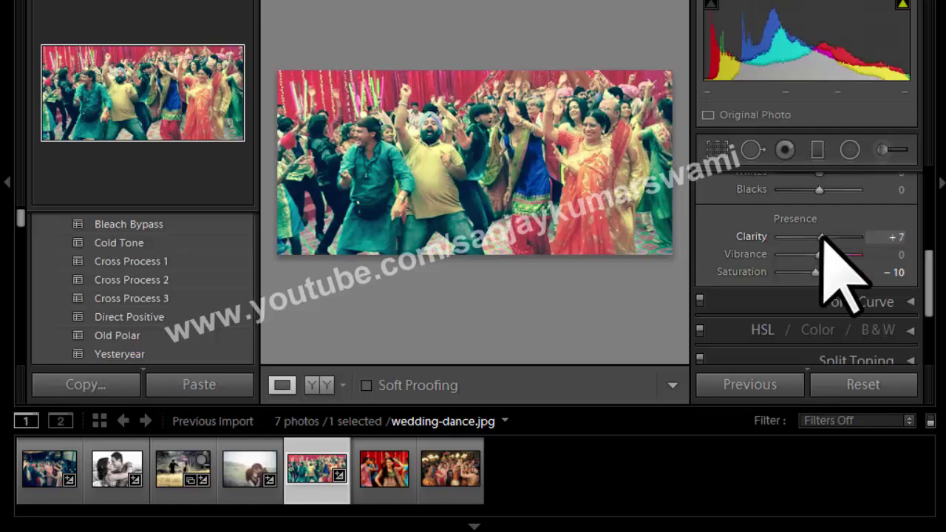
{"action": "double_click", "coordinate": [822, 238]}
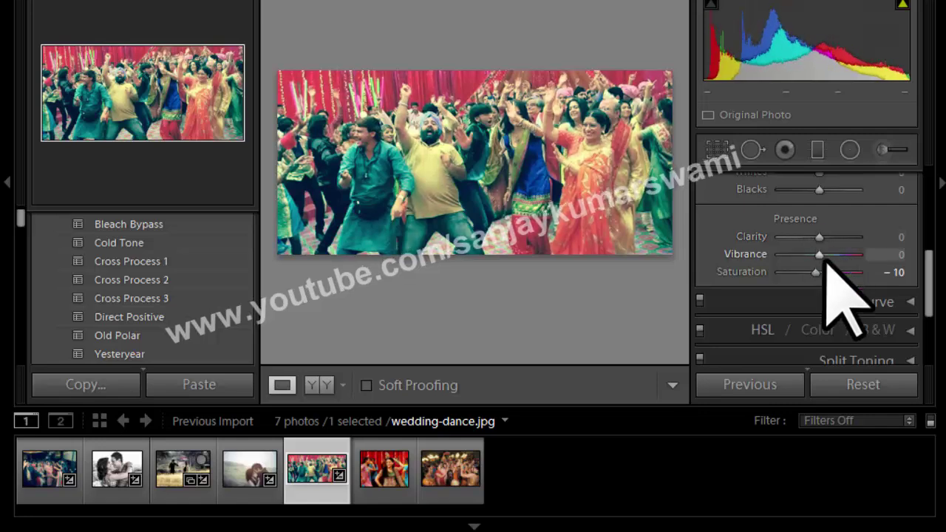
{"action": "mouse_move", "coordinate": [820, 255]}
{"action": "left_mouse_down"}
{"action": "mouse_move", "coordinate": [755, 260]}
{"action": "mouse_move", "coordinate": [828, 263]}
{"action": "mouse_move", "coordinate": [727, 260]}
{"action": "left_mouse_up"}
{"action": "mouse_move", "coordinate": [793, 258]}
{"action": "left_mouse_down"}
{"action": "mouse_move", "coordinate": [876, 273]}
{"action": "mouse_move", "coordinate": [815, 284]}
{"action": "mouse_move", "coordinate": [808, 261]}
{"action": "mouse_move", "coordinate": [754, 275]}
{"action": "mouse_move", "coordinate": [858, 267]}
{"action": "mouse_move", "coordinate": [803, 272]}
{"action": "left_mouse_up"}
{"action": "key", "text": "ctrl+z"}
{"action": "scroll", "coordinate": [813, 281], "scroll_direction": "down", "scroll_amount": 3}
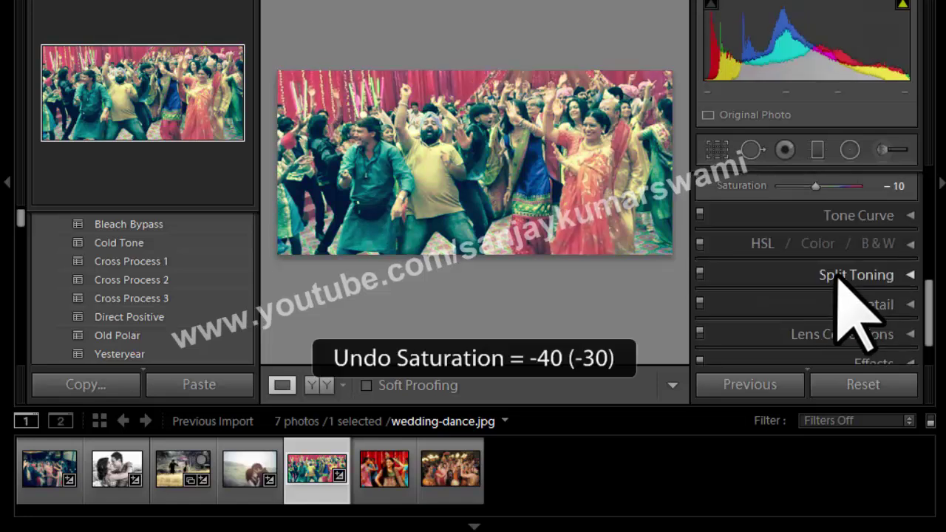
{"action": "scroll", "coordinate": [840, 271], "scroll_direction": "down", "scroll_amount": 2}
{"action": "scroll", "coordinate": [837, 270], "scroll_direction": "up", "scroll_amount": 5}
{"action": "scroll", "coordinate": [842, 274], "scroll_direction": "down", "scroll_amount": 2}
- Try a light-tones bend on the tone curve, then undo it
{"action": "left_click", "coordinate": [860, 251]}
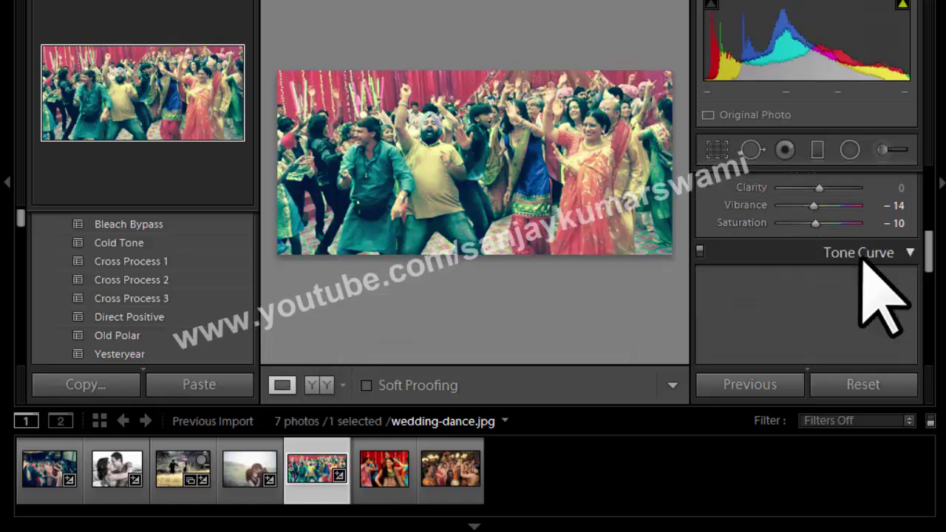
{"action": "scroll", "coordinate": [861, 259], "scroll_direction": "down", "scroll_amount": 2}
{"action": "mouse_move", "coordinate": [842, 255]}
{"action": "left_mouse_down"}
{"action": "mouse_move", "coordinate": [840, 264]}
{"action": "mouse_move", "coordinate": [840, 251]}
{"action": "left_mouse_up"}
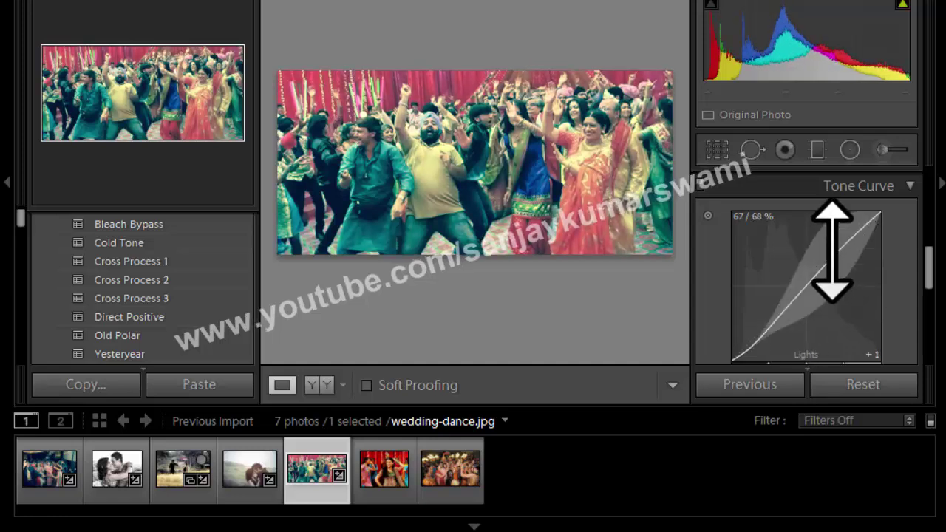
{"action": "scroll", "coordinate": [931, 266], "scroll_direction": "down", "scroll_amount": 5}
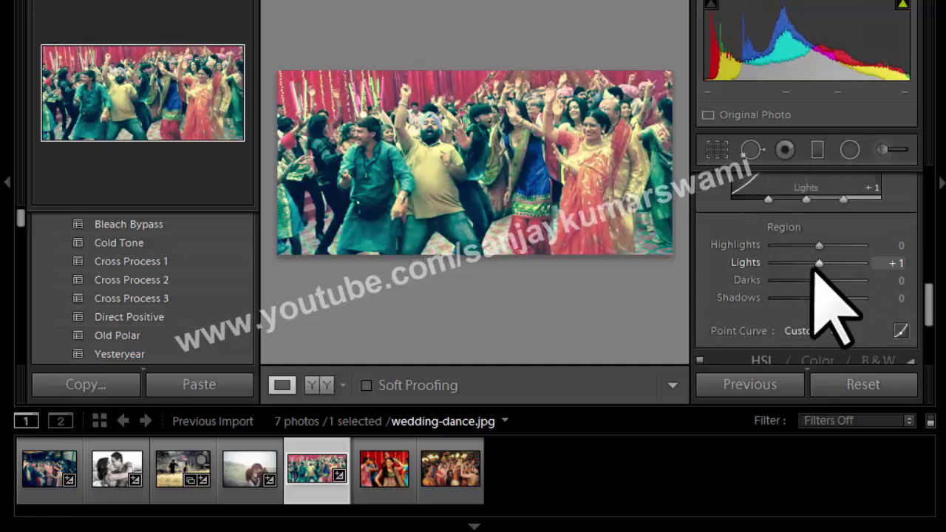
{"action": "key", "text": "ctrl+z"}
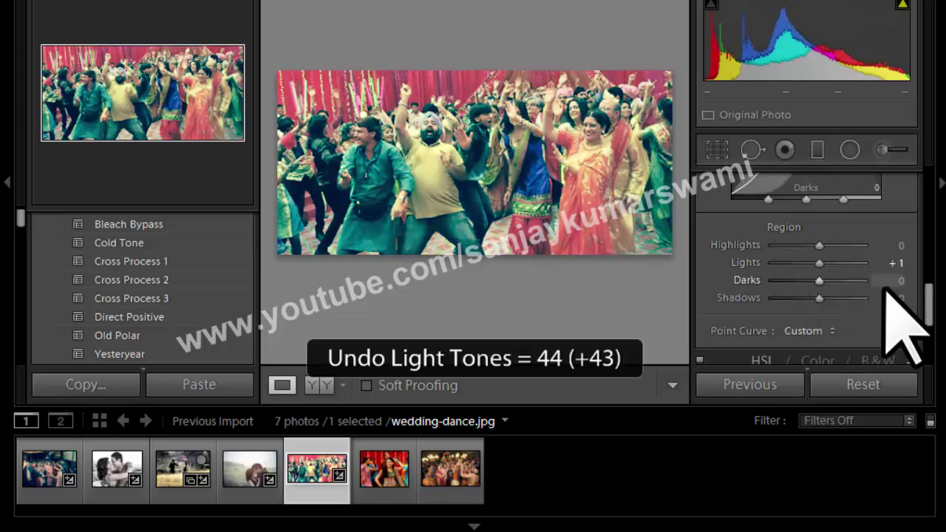
{"action": "left_click_drag", "start_coordinate": [931, 299], "coordinate": [931, 344]}
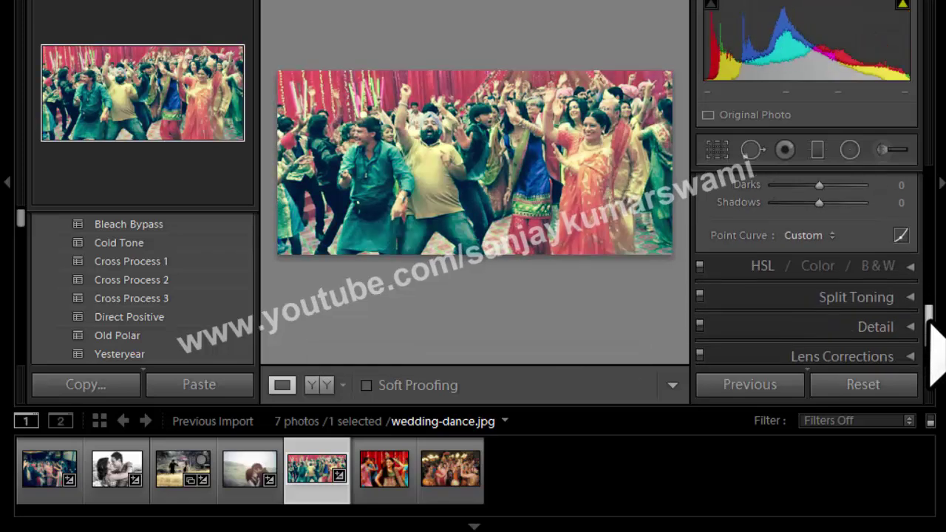
- Set HSL hues to Red +98, Yellow +53, Green +100 and Blue +100
{"action": "left_click", "coordinate": [837, 196]}
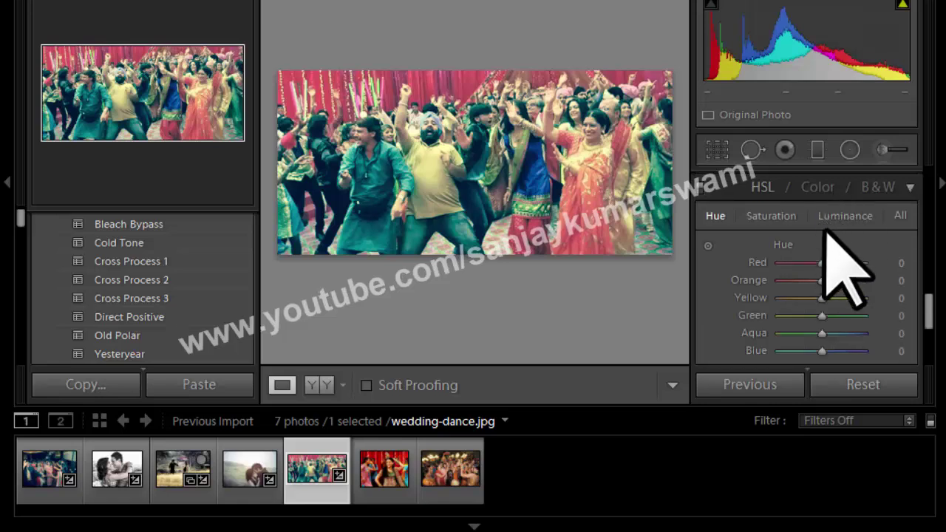
{"action": "mouse_move", "coordinate": [804, 269]}
{"action": "left_mouse_down"}
{"action": "mouse_move", "coordinate": [862, 264]}
{"action": "mouse_move", "coordinate": [772, 284]}
{"action": "mouse_move", "coordinate": [835, 273]}
{"action": "left_mouse_up"}
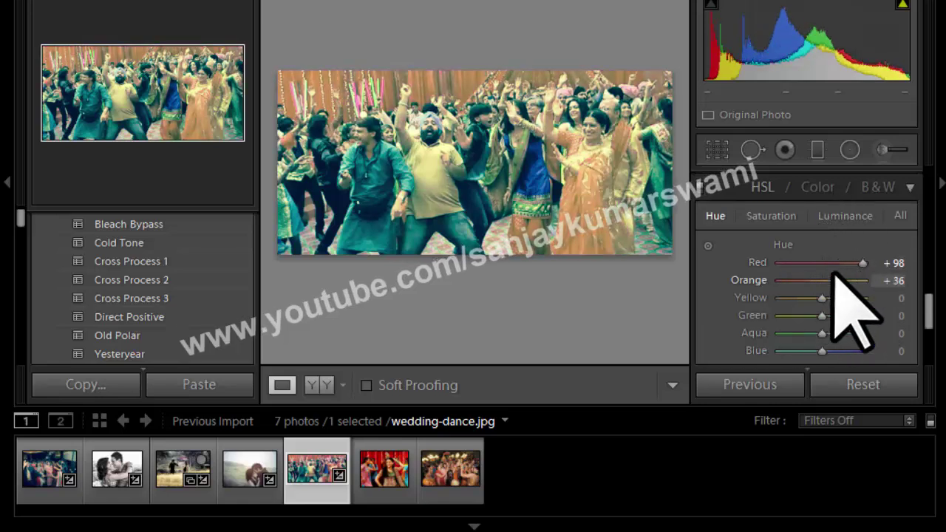
{"action": "key", "text": "ctrl+z"}
{"action": "mouse_move", "coordinate": [772, 298]}
{"action": "left_mouse_down"}
{"action": "mouse_move", "coordinate": [843, 298]}
{"action": "mouse_move", "coordinate": [871, 315]}
{"action": "left_mouse_up"}
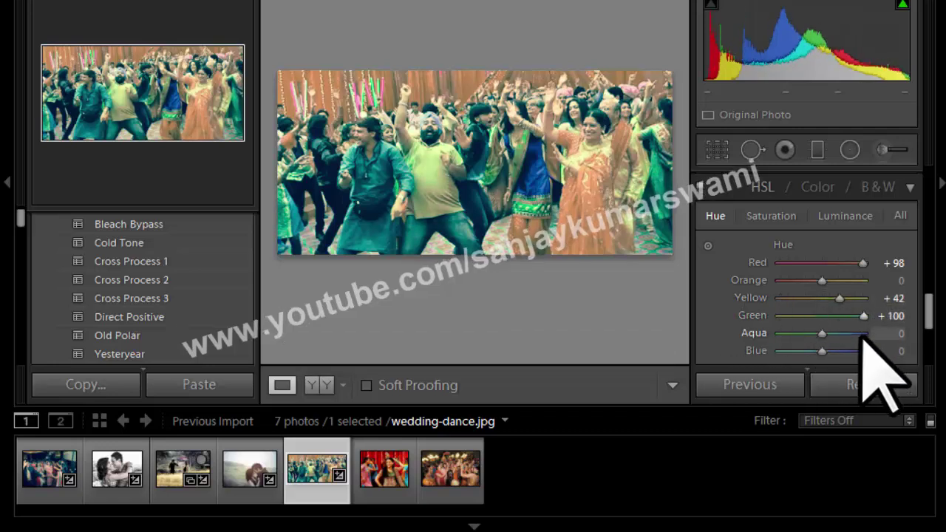
{"action": "mouse_move", "coordinate": [822, 351]}
{"action": "left_mouse_down"}
{"action": "mouse_move", "coordinate": [772, 352]}
{"action": "mouse_move", "coordinate": [865, 351]}
{"action": "left_mouse_up"}
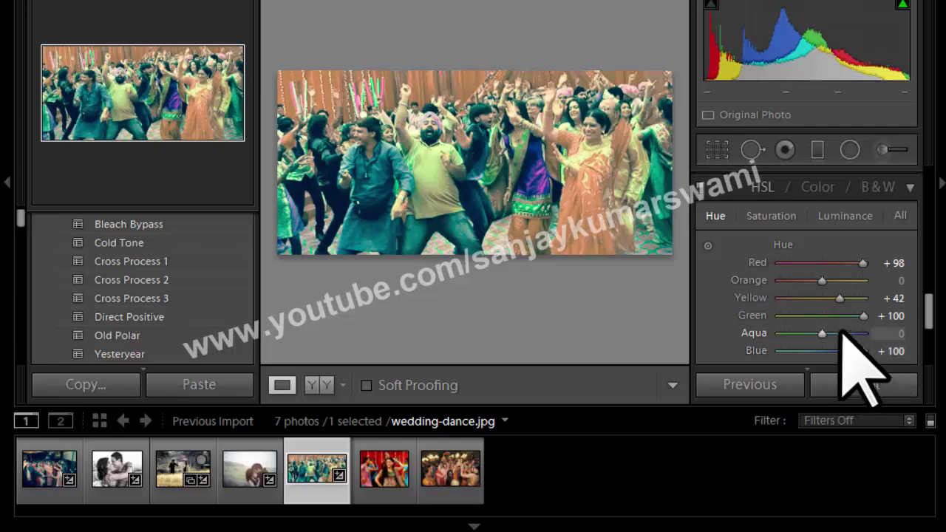
{"action": "mouse_move", "coordinate": [841, 298]}
{"action": "left_mouse_down"}
{"action": "mouse_move", "coordinate": [792, 298]}
{"action": "mouse_move", "coordinate": [850, 325]}
{"action": "mouse_move", "coordinate": [844, 317]}
{"action": "left_mouse_up"}
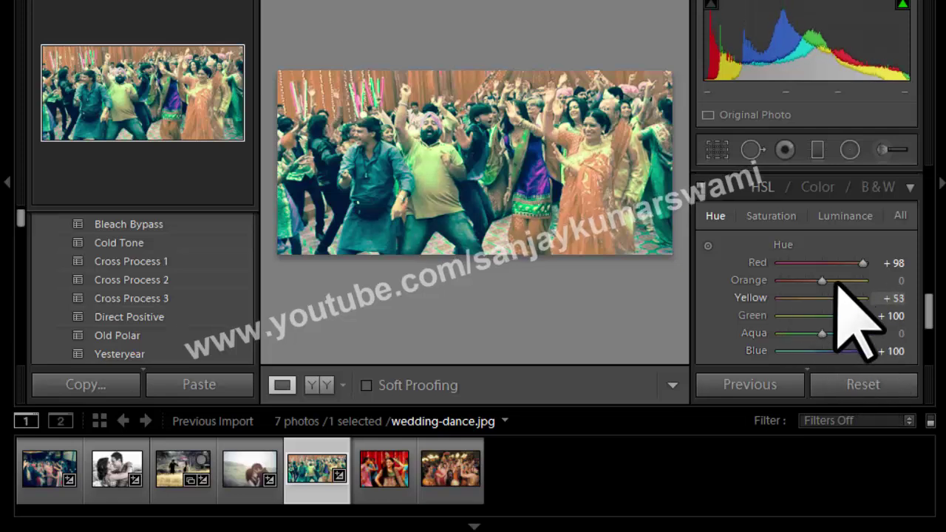
{"action": "scroll", "coordinate": [843, 311], "scroll_direction": "down", "scroll_amount": 5}
{"action": "left_click", "coordinate": [831, 230]}
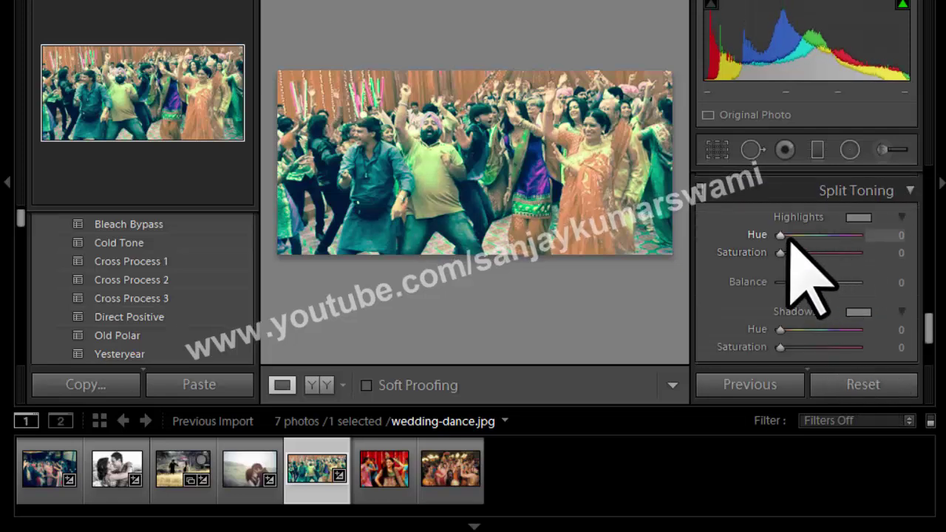
- Set split-toning Balance to −52 after trying and resetting highlight and shadow saturation
{"action": "left_click_drag", "start_coordinate": [779, 235], "coordinate": [840, 235]}
{"action": "double_click", "coordinate": [757, 235]}
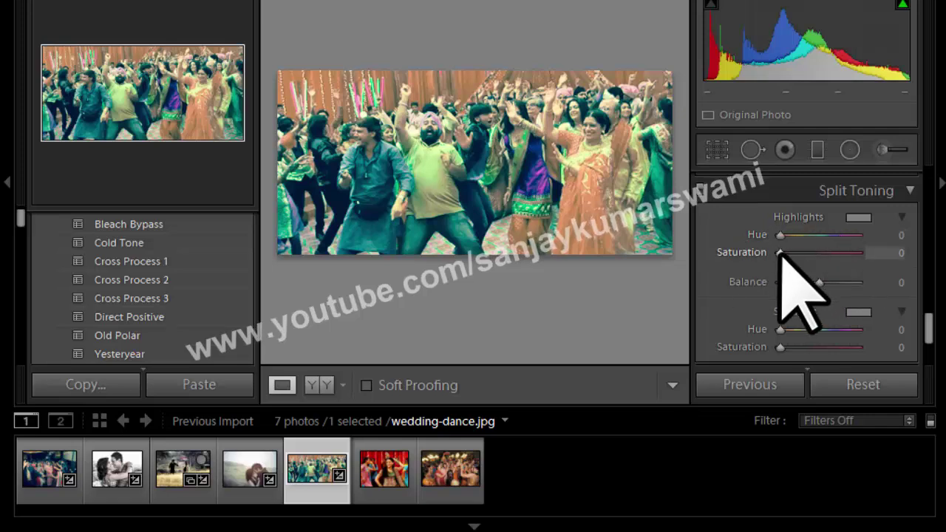
{"action": "mouse_move", "coordinate": [780, 252]}
{"action": "left_mouse_down"}
{"action": "mouse_move", "coordinate": [832, 253]}
{"action": "mouse_move", "coordinate": [769, 257]}
{"action": "left_mouse_up"}
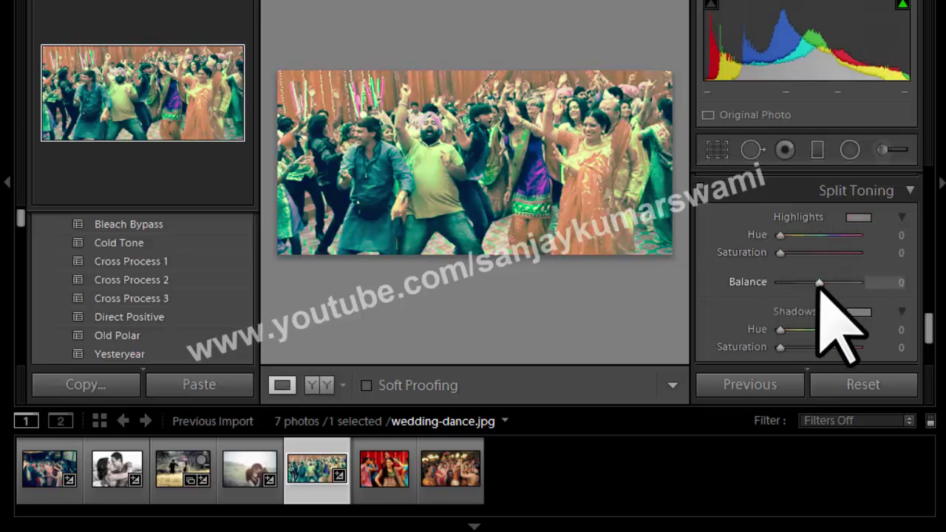
{"action": "mouse_move", "coordinate": [818, 284]}
{"action": "left_mouse_down"}
{"action": "mouse_move", "coordinate": [866, 285]}
{"action": "mouse_move", "coordinate": [768, 284]}
{"action": "left_mouse_up"}
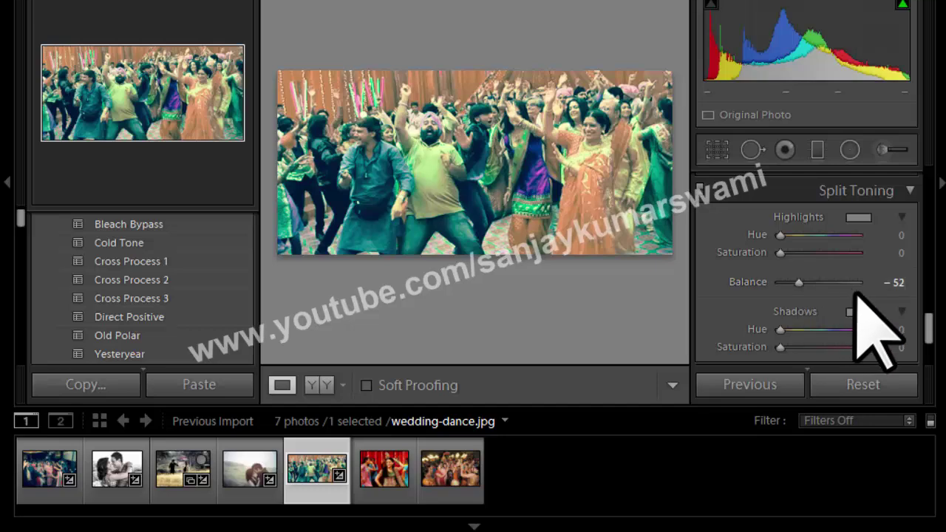
{"action": "scroll", "coordinate": [857, 295], "scroll_direction": "down", "scroll_amount": 3}
{"action": "mouse_move", "coordinate": [780, 225]}
{"action": "left_mouse_down"}
{"action": "mouse_move", "coordinate": [840, 218]}
{"action": "mouse_move", "coordinate": [719, 249]}
{"action": "left_mouse_up"}
- Sharpen the photo to Amount 34, Radius 1.7, Detail 42, Masking 26
{"action": "left_click", "coordinate": [755, 253]}
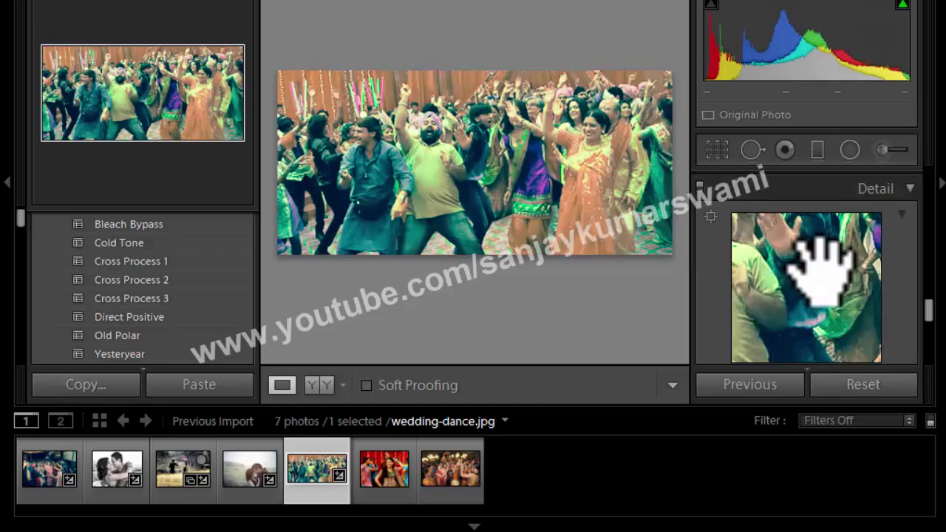
{"action": "scroll", "coordinate": [931, 317], "scroll_direction": "down", "scroll_amount": 3}
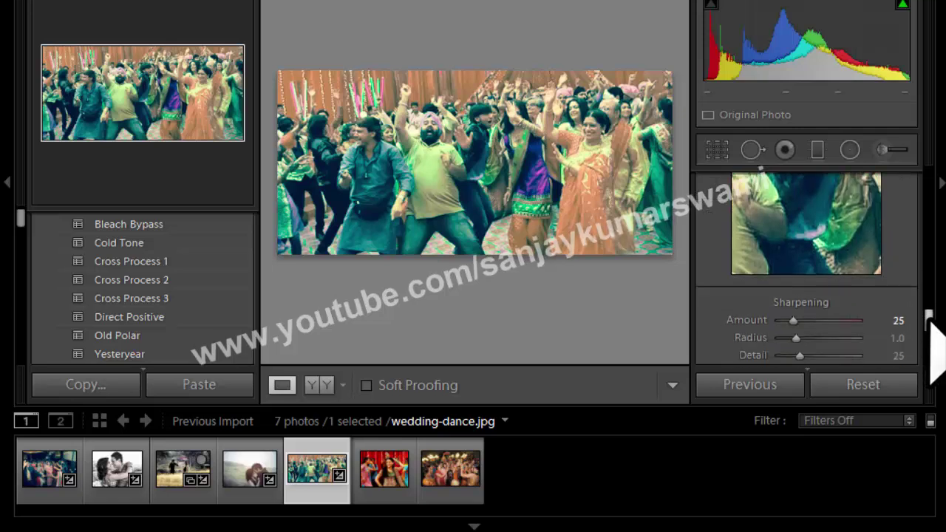
{"action": "left_click_drag", "start_coordinate": [789, 266], "coordinate": [813, 319]}
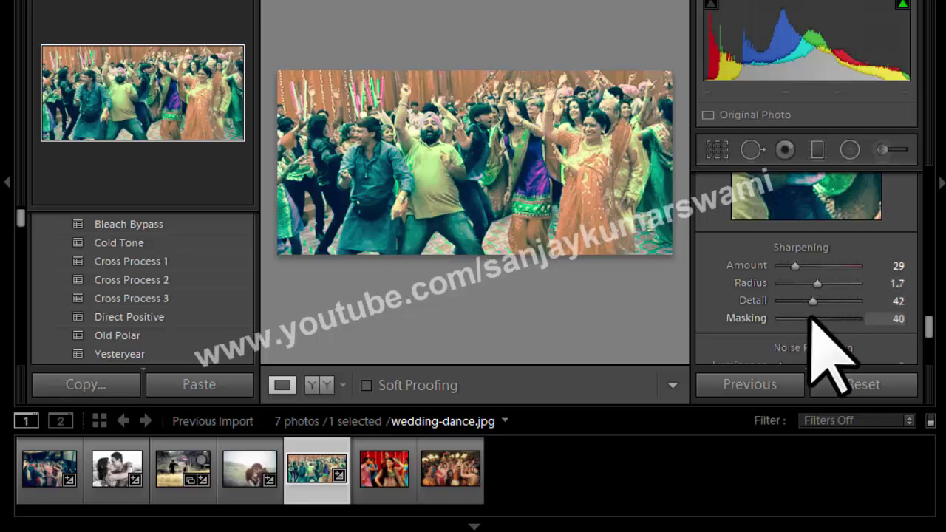
{"action": "left_click_drag", "start_coordinate": [929, 334], "coordinate": [932, 319]}
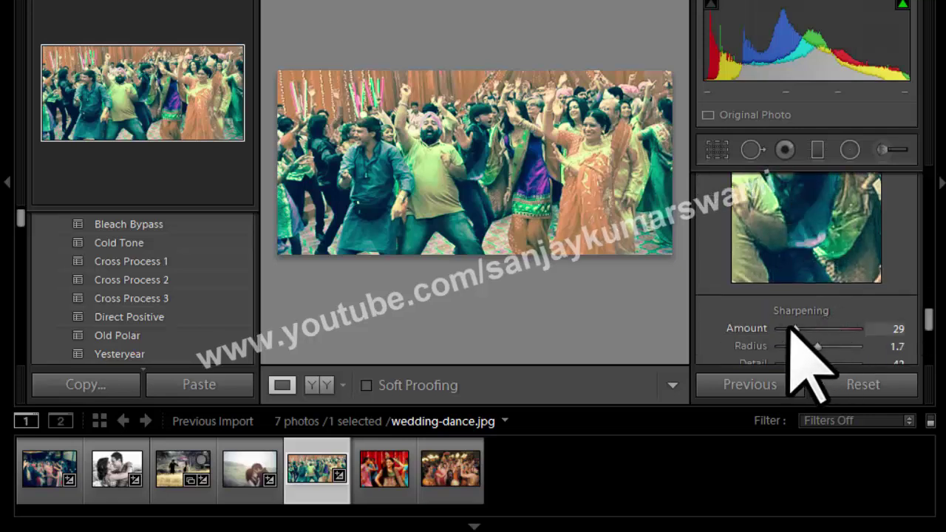
{"action": "mouse_move", "coordinate": [796, 328]}
{"action": "left_mouse_down"}
{"action": "mouse_move", "coordinate": [872, 325]}
{"action": "mouse_move", "coordinate": [729, 327]}
{"action": "mouse_move", "coordinate": [696, 338]}
{"action": "mouse_move", "coordinate": [798, 329]}
{"action": "left_mouse_up"}
- Set noise reduction to Color 79 and Luminance 33
{"action": "scroll", "coordinate": [843, 340], "scroll_direction": "down", "scroll_amount": 3}
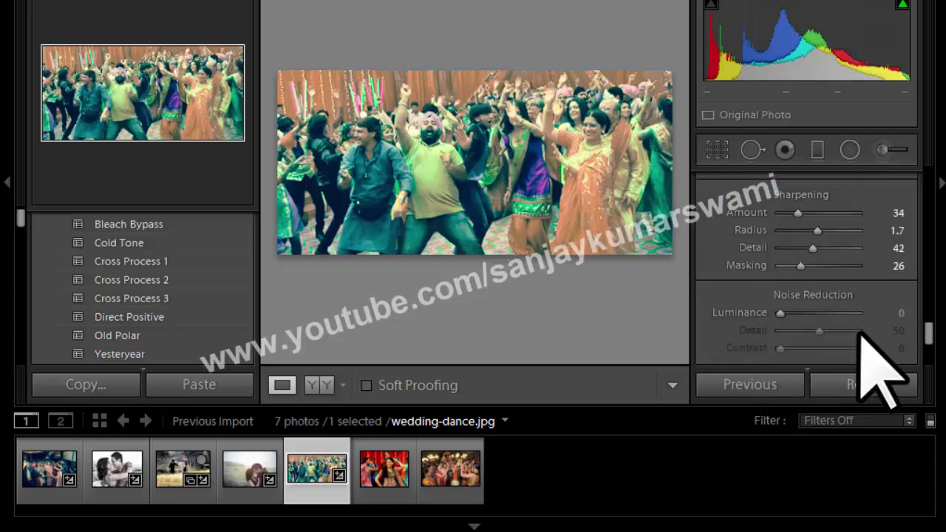
{"action": "scroll", "coordinate": [830, 284], "scroll_direction": "down", "scroll_amount": 5}
{"action": "scroll", "coordinate": [833, 289], "scroll_direction": "up", "scroll_amount": 2}
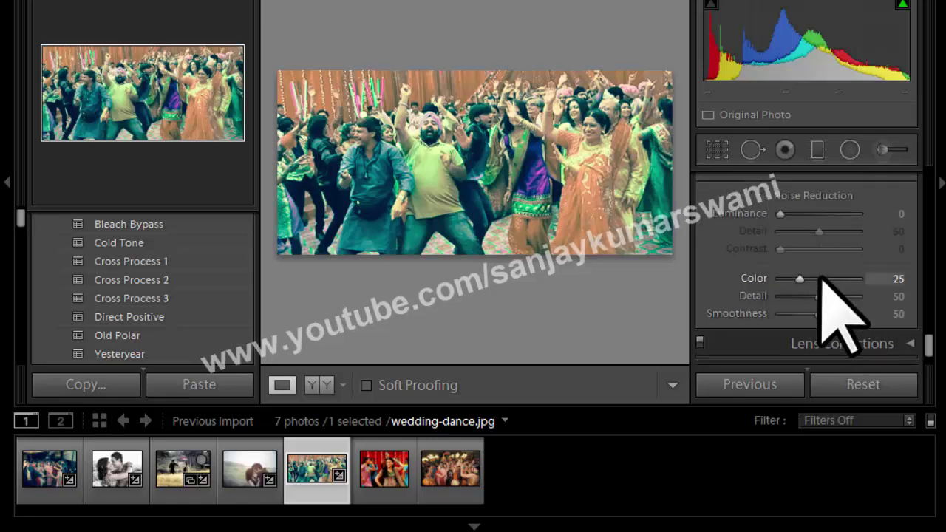
{"action": "left_click_drag", "start_coordinate": [799, 278], "coordinate": [839, 297]}
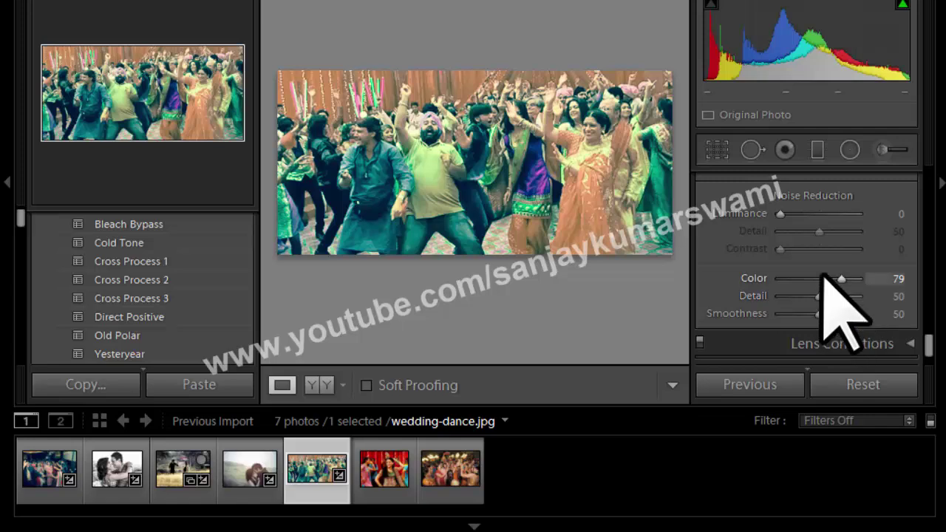
{"action": "mouse_move", "coordinate": [781, 214]}
{"action": "left_mouse_down"}
{"action": "mouse_move", "coordinate": [824, 215]}
{"action": "mouse_move", "coordinate": [801, 216]}
{"action": "left_mouse_up"}
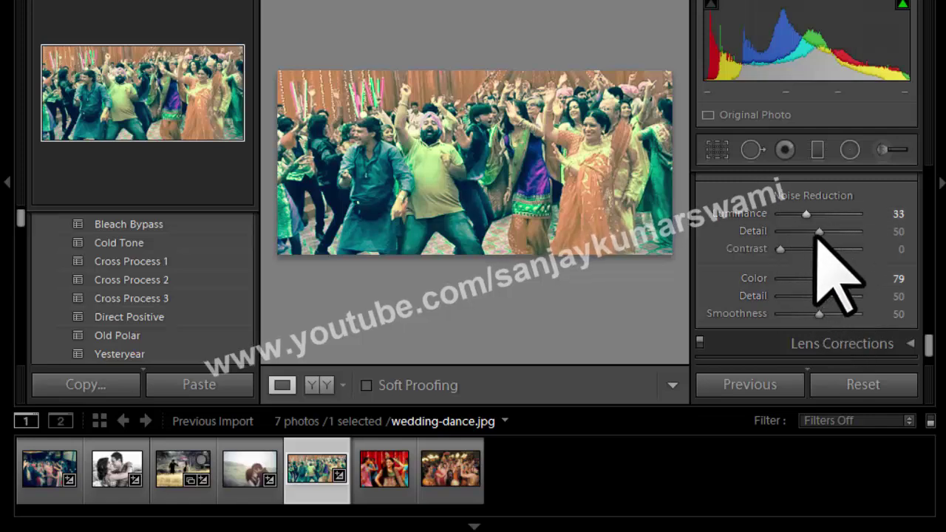
{"action": "scroll", "coordinate": [806, 259], "scroll_direction": "down", "scroll_amount": 2}
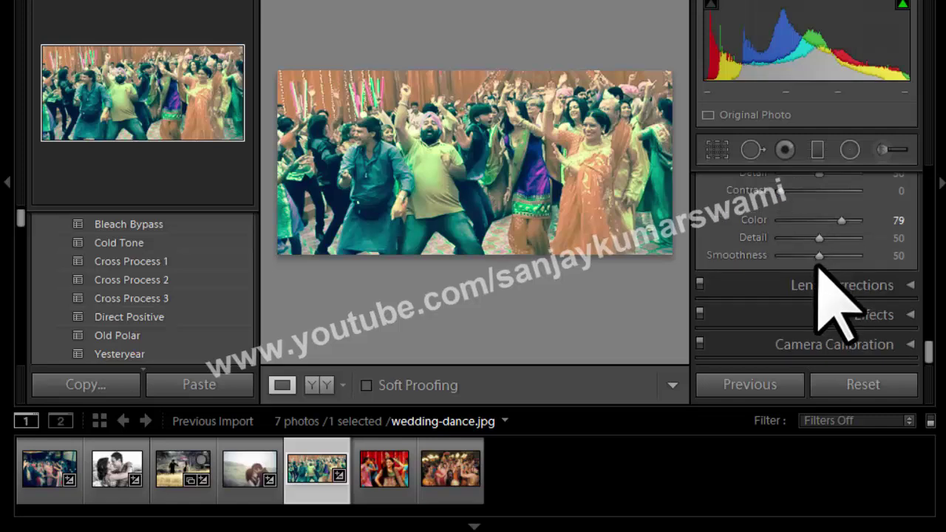
- Add a post-crop vignette with Amount −38, Midpoint 56, Roundness −24, Feather 46
{"action": "left_click", "coordinate": [829, 288]}
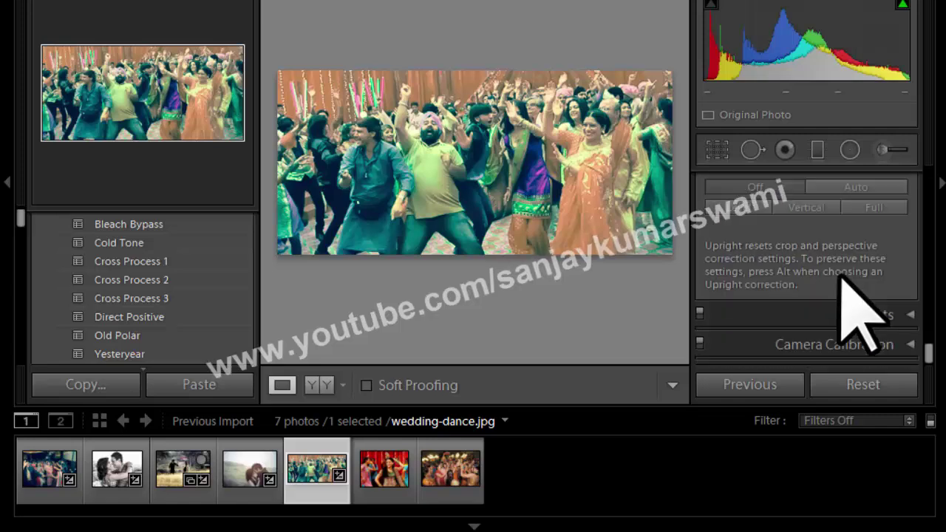
{"action": "left_click", "coordinate": [857, 315]}
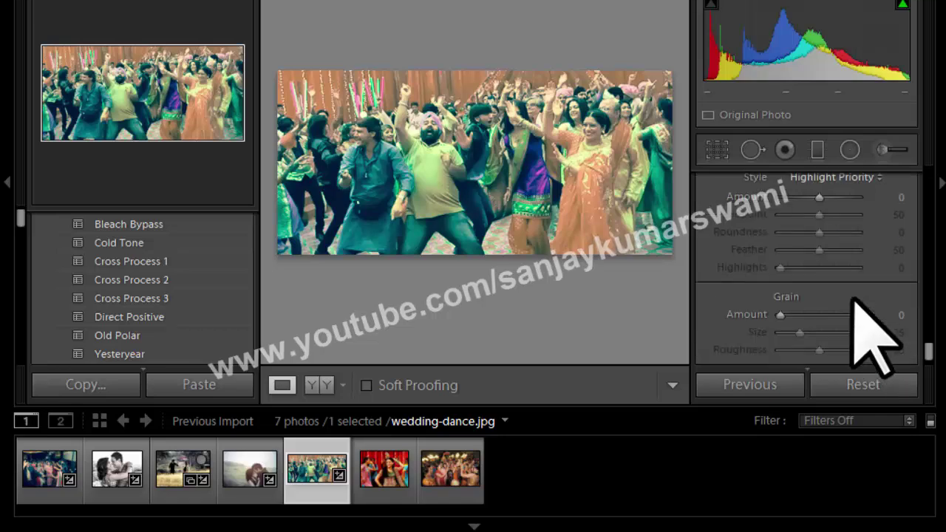
{"action": "mouse_move", "coordinate": [817, 225]}
{"action": "left_mouse_down"}
{"action": "mouse_move", "coordinate": [798, 228]}
{"action": "mouse_move", "coordinate": [827, 235]}
{"action": "mouse_move", "coordinate": [794, 232]}
{"action": "mouse_move", "coordinate": [817, 238]}
{"action": "mouse_move", "coordinate": [813, 222]}
{"action": "mouse_move", "coordinate": [796, 222]}
{"action": "mouse_move", "coordinate": [821, 232]}
{"action": "mouse_move", "coordinate": [771, 232]}
{"action": "mouse_move", "coordinate": [889, 236]}
{"action": "mouse_move", "coordinate": [764, 249]}
{"action": "mouse_move", "coordinate": [802, 264]}
{"action": "mouse_move", "coordinate": [813, 247]}
{"action": "mouse_move", "coordinate": [764, 249]}
{"action": "mouse_move", "coordinate": [809, 249]}
{"action": "mouse_move", "coordinate": [774, 240]}
{"action": "mouse_move", "coordinate": [835, 247]}
{"action": "mouse_move", "coordinate": [819, 240]}
{"action": "mouse_move", "coordinate": [781, 263]}
{"action": "mouse_move", "coordinate": [817, 266]}
{"action": "mouse_move", "coordinate": [803, 275]}
{"action": "mouse_move", "coordinate": [853, 275]}
{"action": "mouse_move", "coordinate": [786, 275]}
{"action": "mouse_move", "coordinate": [851, 291]}
{"action": "left_mouse_up"}
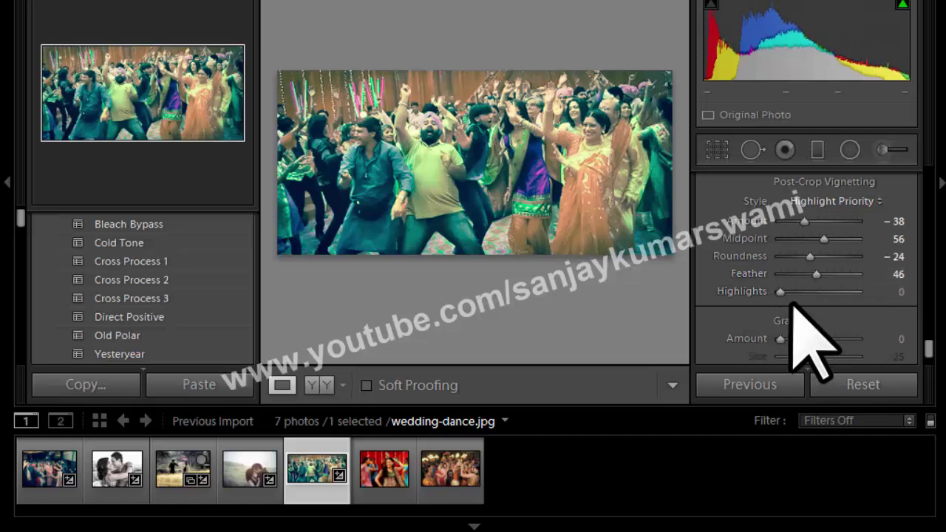
- Add film grain at Amount 19, Size 31
{"action": "scroll", "coordinate": [785, 279], "scroll_direction": "down", "scroll_amount": 2}
{"action": "mouse_move", "coordinate": [780, 279]}
{"action": "left_mouse_down"}
{"action": "mouse_move", "coordinate": [861, 280]}
{"action": "mouse_move", "coordinate": [784, 283]}
{"action": "left_mouse_up"}
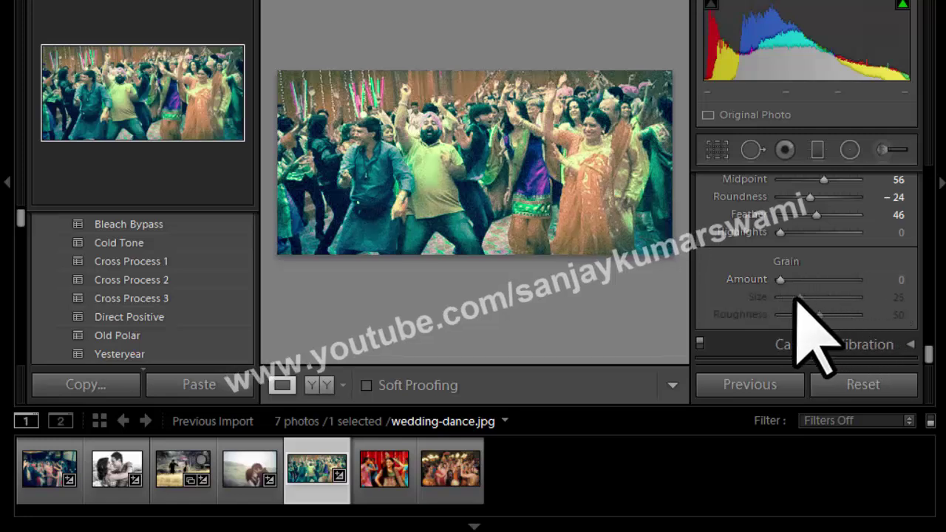
{"action": "mouse_move", "coordinate": [790, 280]}
{"action": "left_mouse_down"}
{"action": "mouse_move", "coordinate": [802, 295]}
{"action": "mouse_move", "coordinate": [834, 297]}
{"action": "left_mouse_up"}
{"action": "mouse_move", "coordinate": [805, 289]}
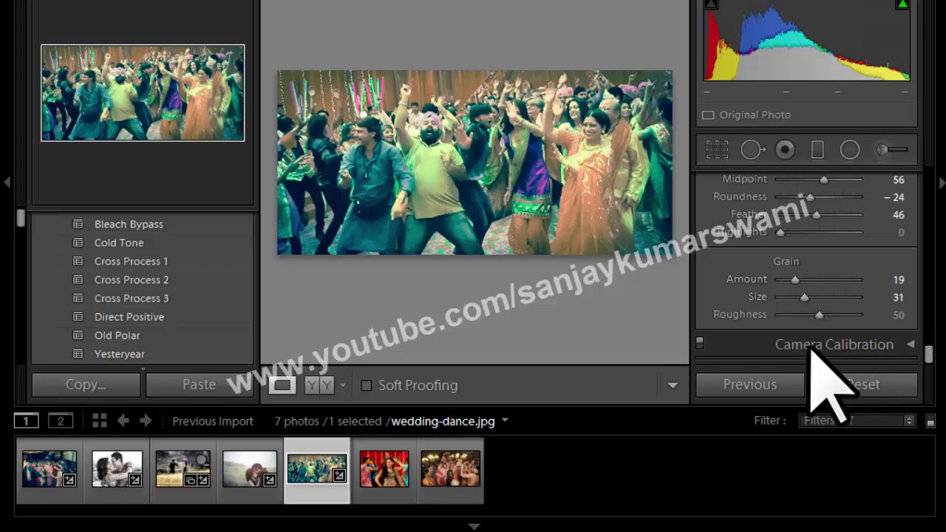
- Set calibration Green Primary Hue +76, Blue Primary Hue +2 and Blue Saturation −7
{"action": "left_click", "coordinate": [811, 345]}
{"action": "scroll", "coordinate": [845, 327], "scroll_direction": "down", "scroll_amount": 3}
{"action": "scroll", "coordinate": [849, 318], "scroll_direction": "up", "scroll_amount": 2}
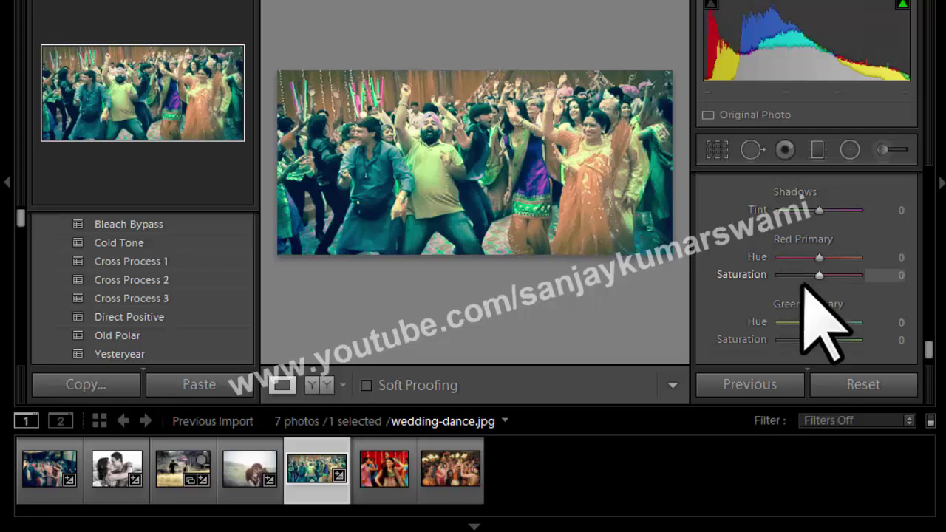
{"action": "scroll", "coordinate": [822, 323], "scroll_direction": "down", "scroll_amount": 1}
{"action": "left_click_drag", "start_coordinate": [816, 263], "coordinate": [850, 263]}
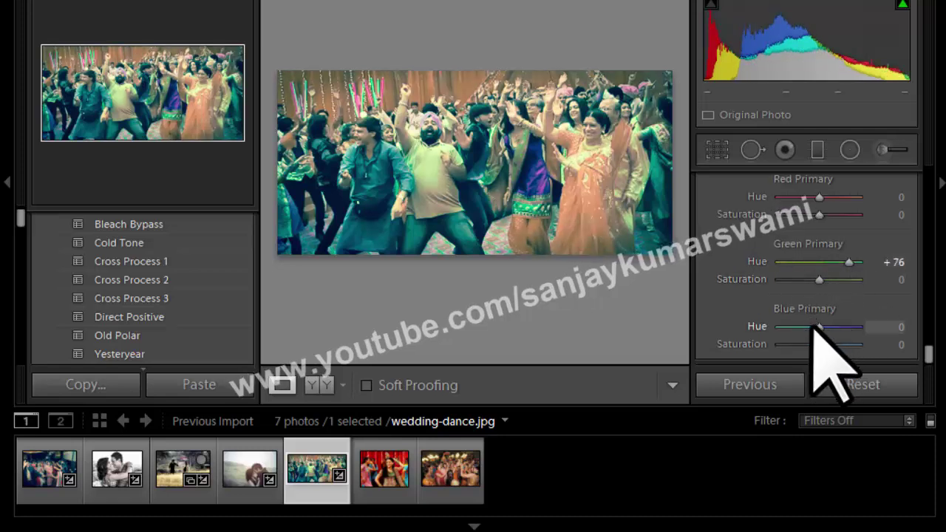
{"action": "left_click_drag", "start_coordinate": [816, 326], "coordinate": [826, 327]}
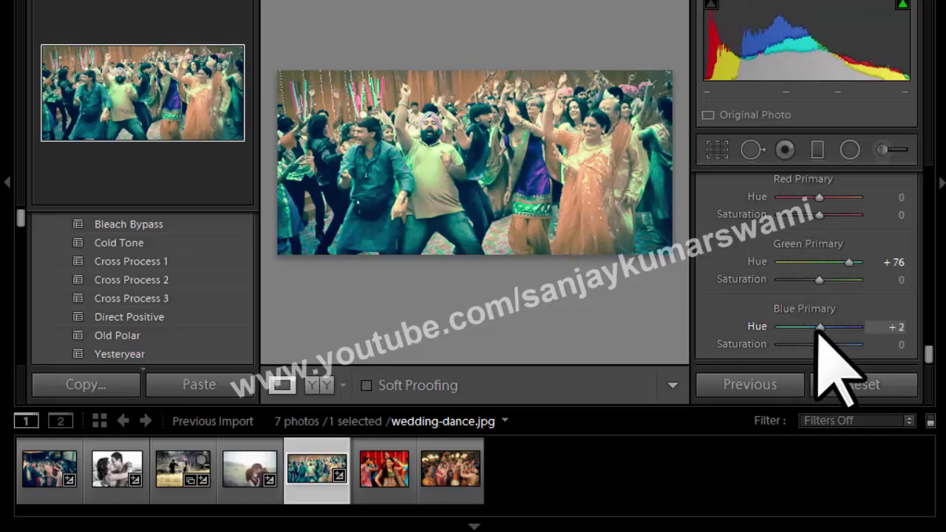
{"action": "mouse_move", "coordinate": [819, 345]}
{"action": "left_mouse_down"}
{"action": "mouse_move", "coordinate": [788, 344]}
{"action": "mouse_move", "coordinate": [822, 318]}
{"action": "left_mouse_up"}
- Start a new Develop preset from the current settings, then close the dialog unsaved
{"action": "scroll", "coordinate": [820, 310], "scroll_direction": "up", "scroll_amount": 1}
{"action": "scroll", "coordinate": [813, 266], "scroll_direction": "up", "scroll_amount": 2}
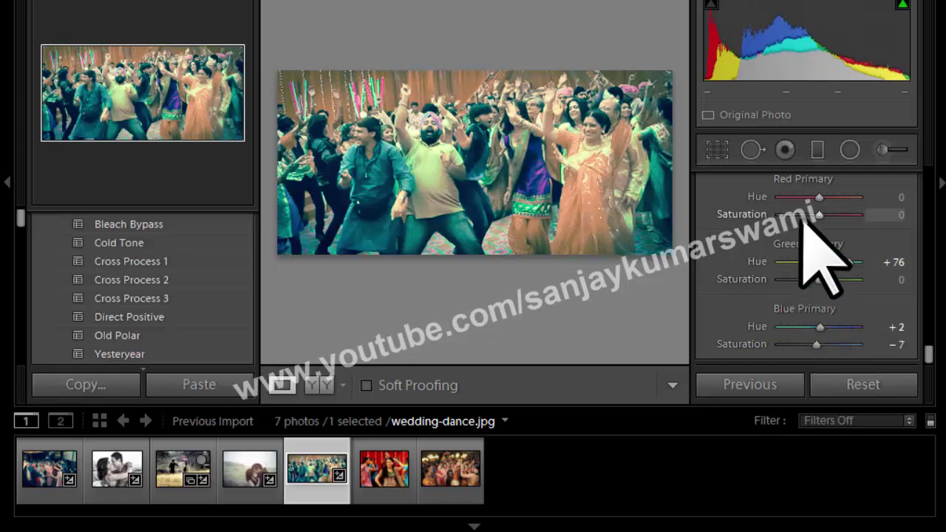
{"action": "scroll", "coordinate": [809, 237], "scroll_direction": "up", "scroll_amount": 5}
{"action": "scroll", "coordinate": [820, 255], "scroll_direction": "up", "scroll_amount": 3}
{"action": "scroll", "coordinate": [826, 262], "scroll_direction": "up", "scroll_amount": 3}
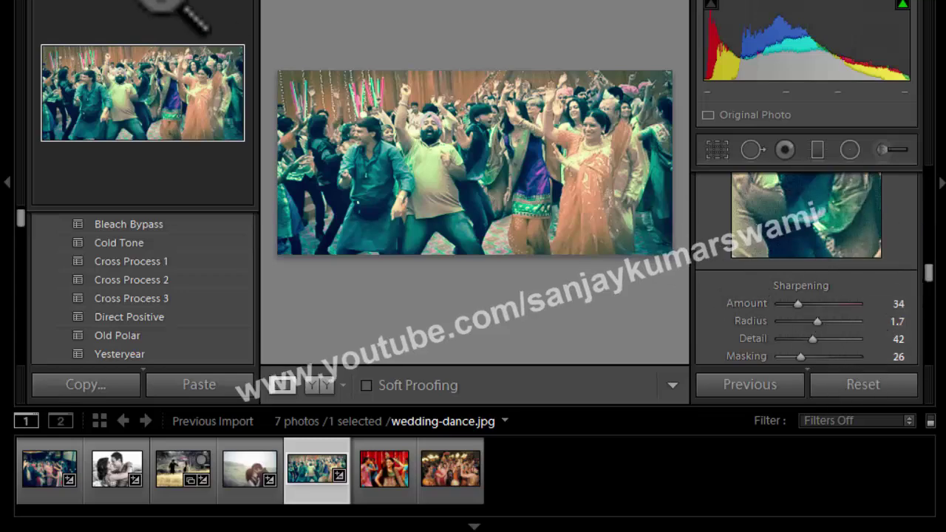
{"action": "left_click", "coordinate": [88, 8]}
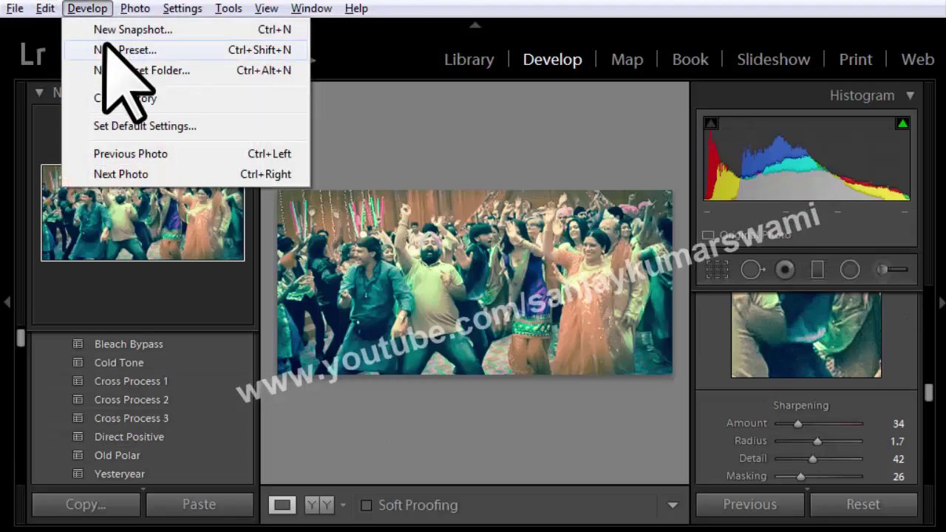
{"action": "left_click", "coordinate": [126, 48]}
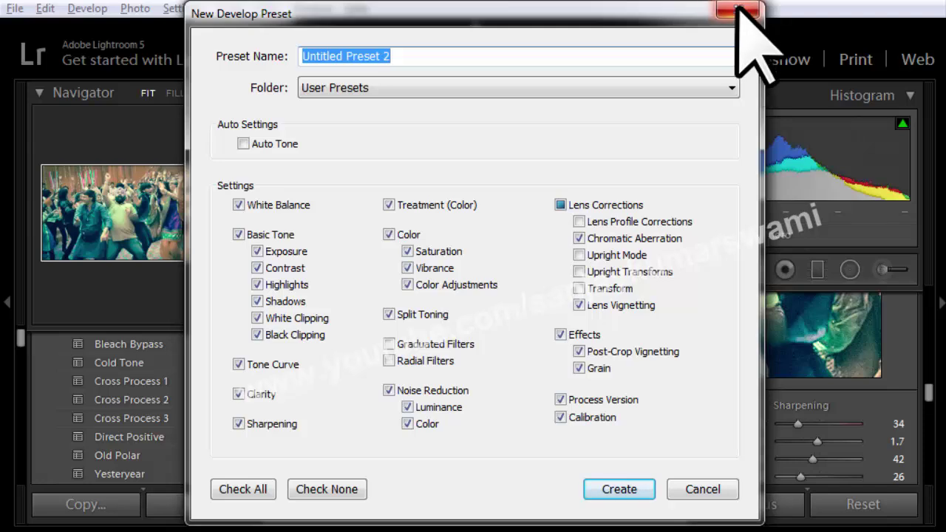
{"action": "left_click", "coordinate": [739, 10]}
- Apply the Cross Process 3 preset to the next photo and the seventh thumbnail
{"action": "scroll", "coordinate": [147, 371], "scroll_direction": "up", "scroll_amount": 6}
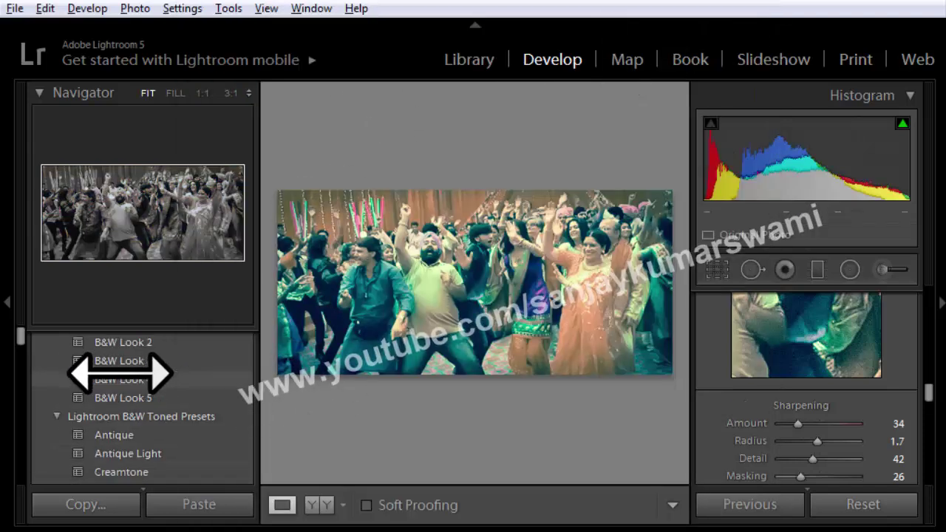
{"action": "scroll", "coordinate": [126, 399], "scroll_direction": "down", "scroll_amount": 2}
{"action": "scroll", "coordinate": [102, 419], "scroll_direction": "down", "scroll_amount": 5}
{"action": "key", "text": "Right"}
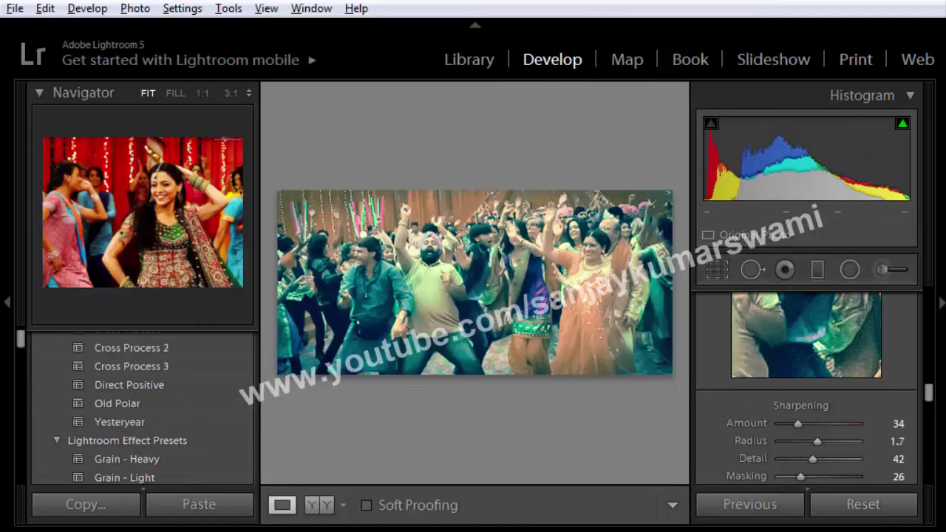
{"action": "left_click", "coordinate": [127, 367]}
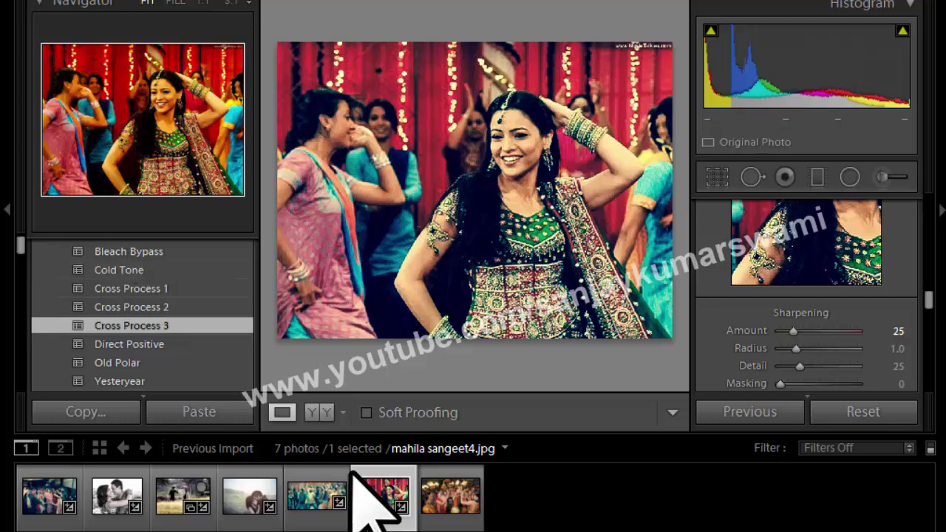
{"action": "left_click", "coordinate": [456, 507]}
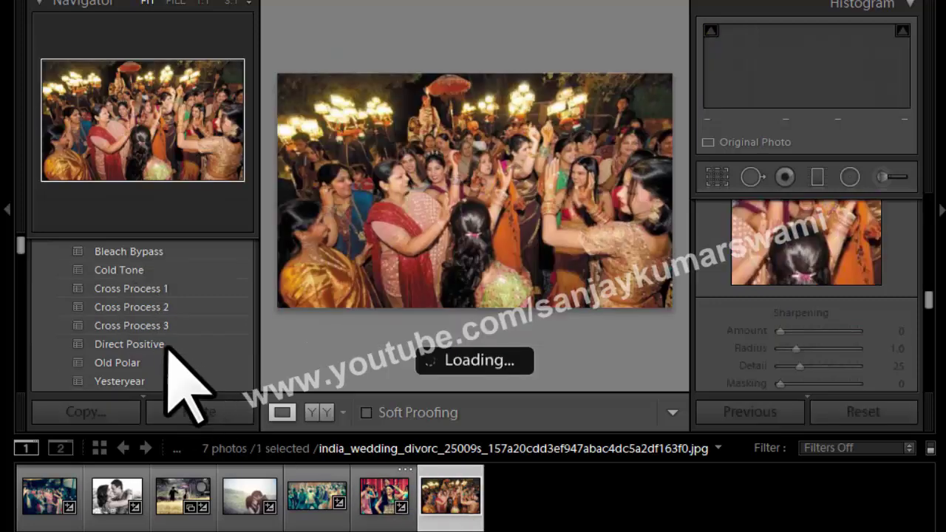
{"action": "left_click", "coordinate": [131, 326]}
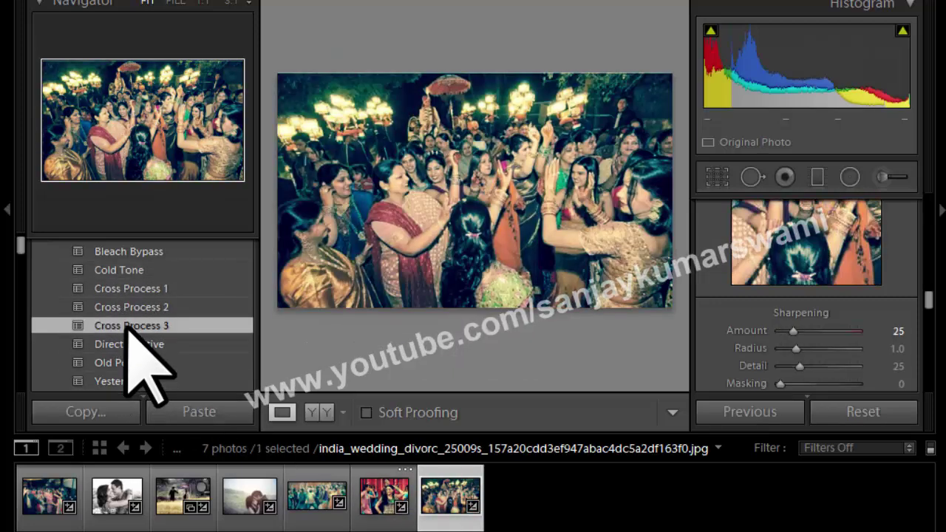
{"action": "scroll", "coordinate": [133, 327], "scroll_direction": "down", "scroll_amount": 2}
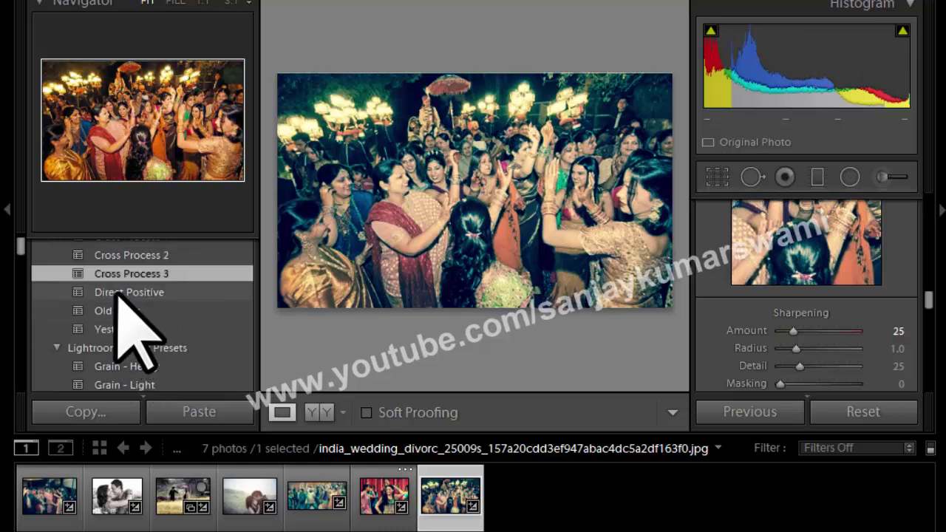
{"action": "scroll", "coordinate": [110, 319], "scroll_direction": "up", "scroll_amount": 2}
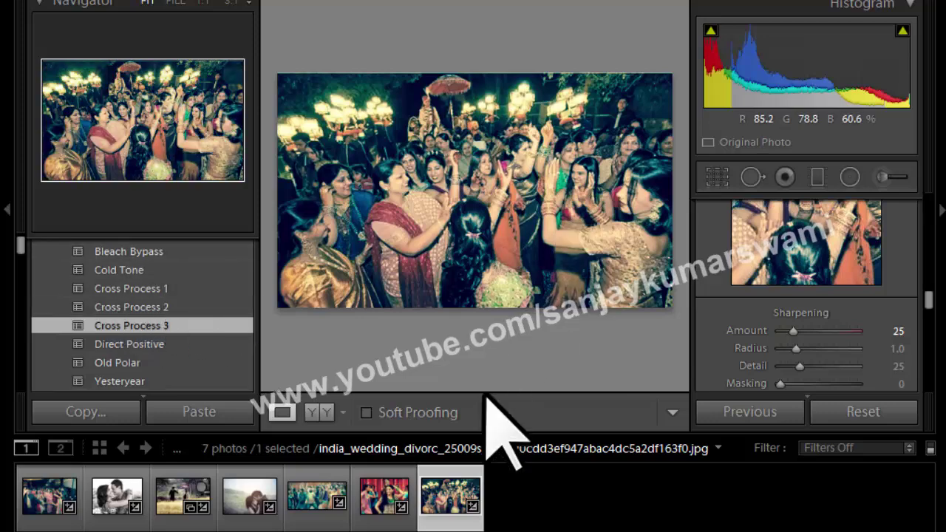
- Export all seven photos to a 'lightroom' subfolder in the originals' folder
{"action": "key", "text": "ctrl+a"}
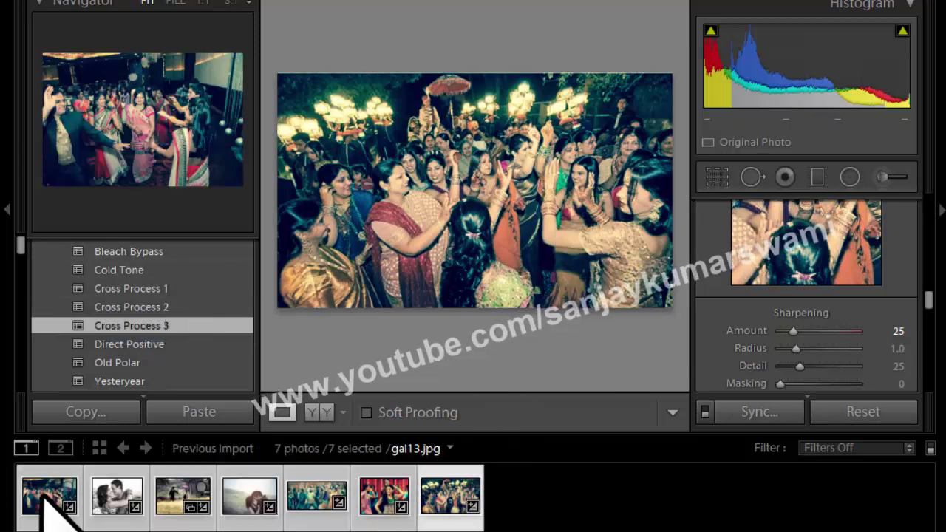
{"action": "left_click", "coordinate": [11, 8]}
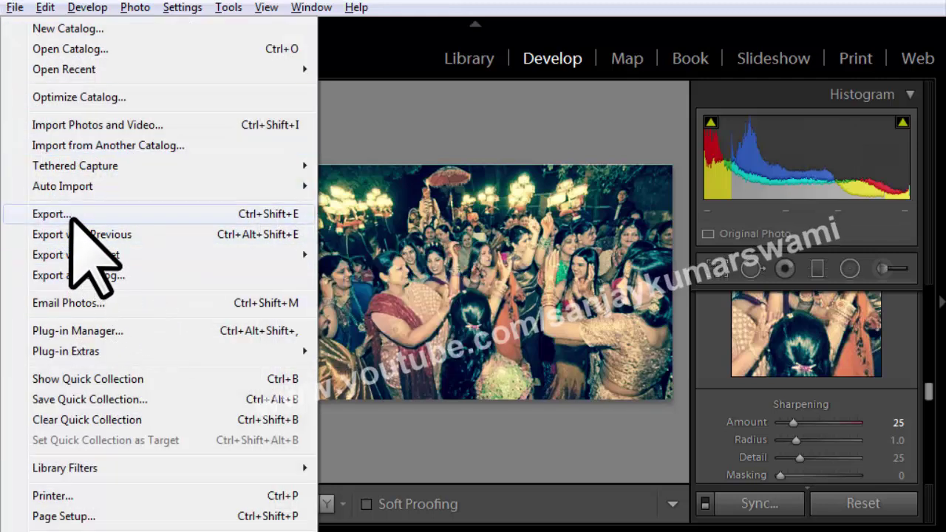
{"action": "left_click", "coordinate": [72, 216]}
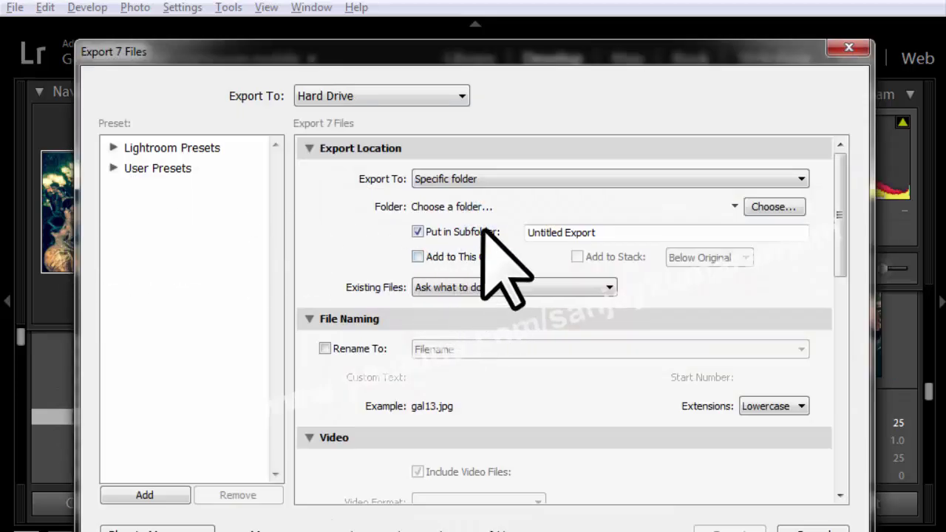
{"action": "left_click", "coordinate": [496, 181]}
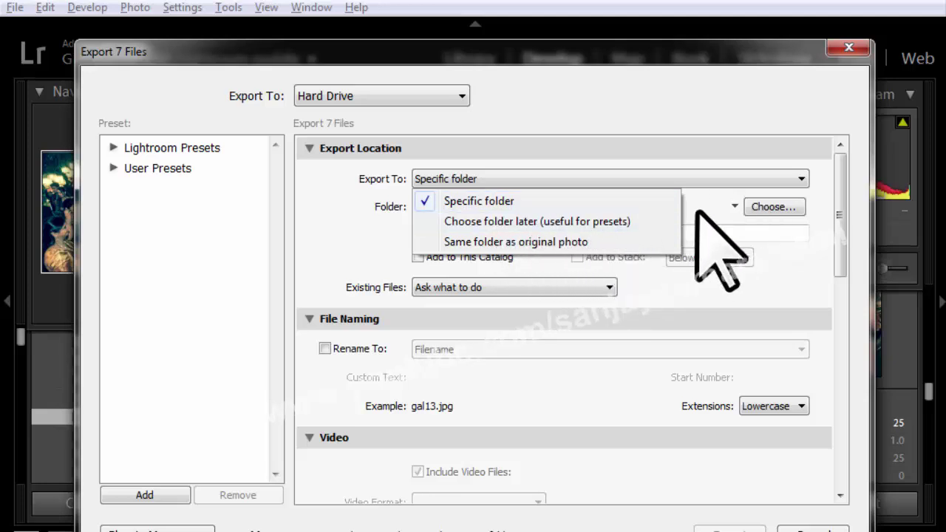
{"action": "left_click", "coordinate": [474, 242]}
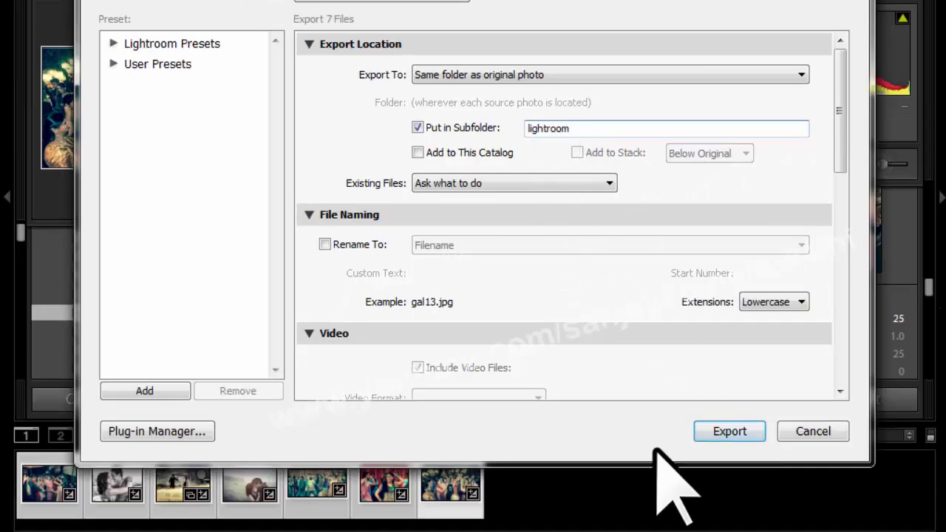
{"action": "left_click", "coordinate": [720, 434]}
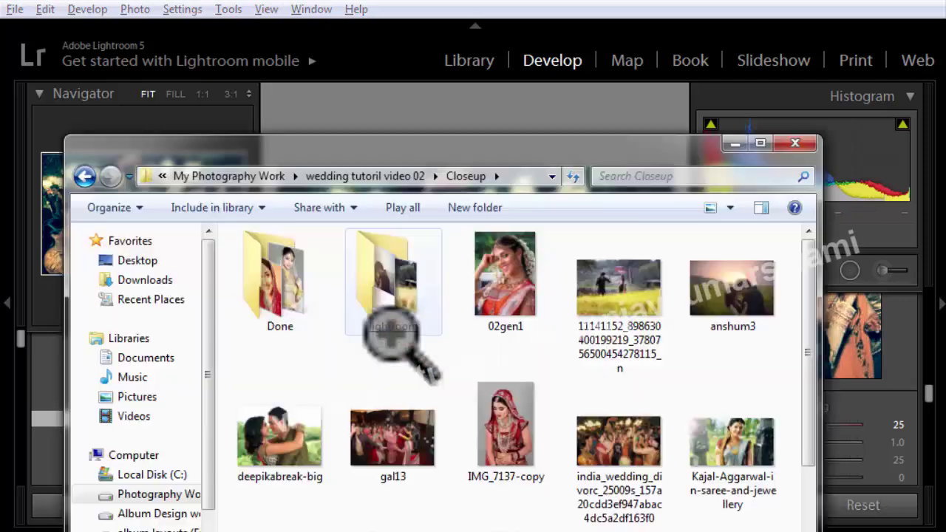
- Open the lightroom subfolder and page through the exported photos in Photo Viewer
{"action": "double_click", "coordinate": [591, 145]}
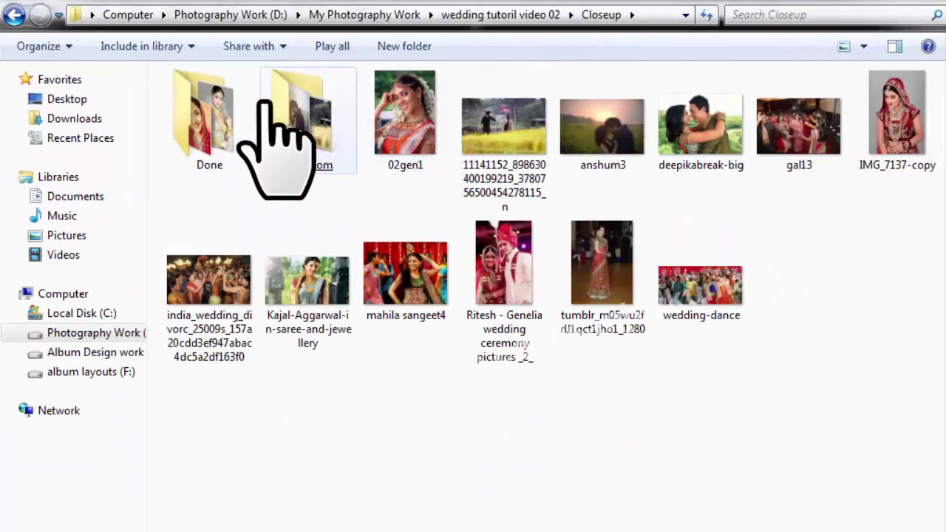
{"action": "double_click", "coordinate": [267, 104]}
{"action": "double_click", "coordinate": [211, 158]}
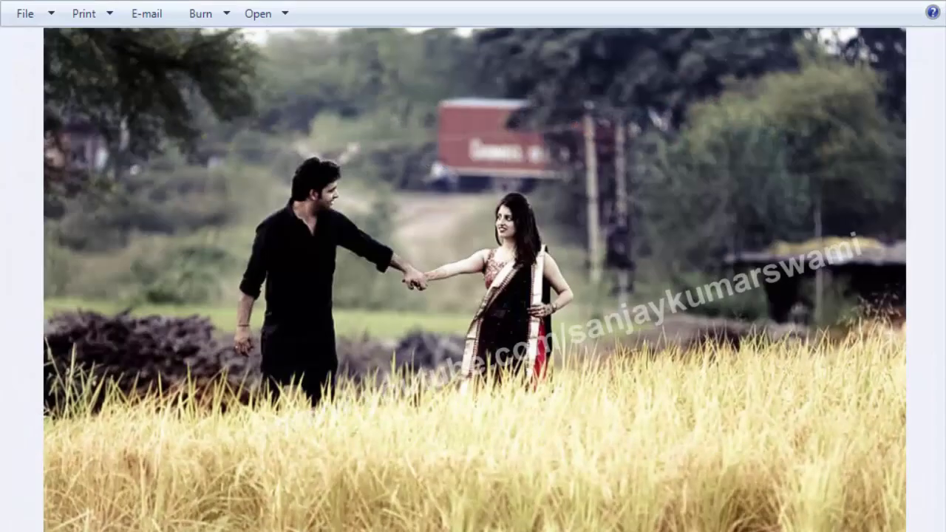
{"action": "key", "text": "Right"}
{"action": "key", "text": "Right"}
{"action": "key", "text": "Right"}
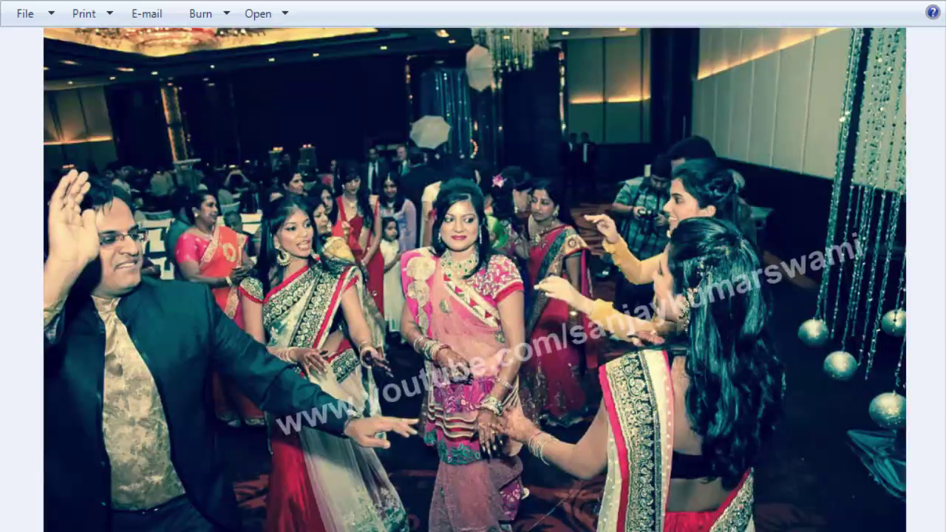
{"action": "key", "text": "Right"}
{"action": "key", "text": "Right"}
{"action": "key", "text": "Right"}
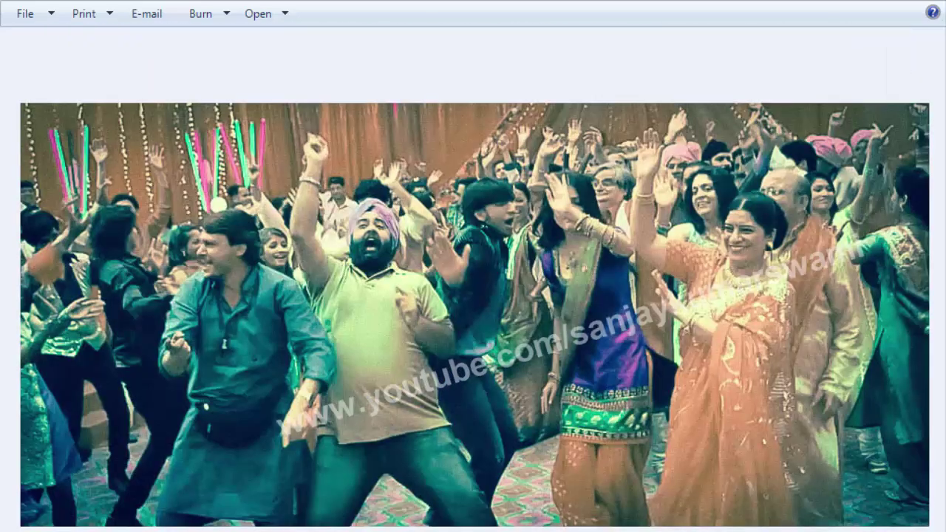
{"action": "key", "text": "Right"}
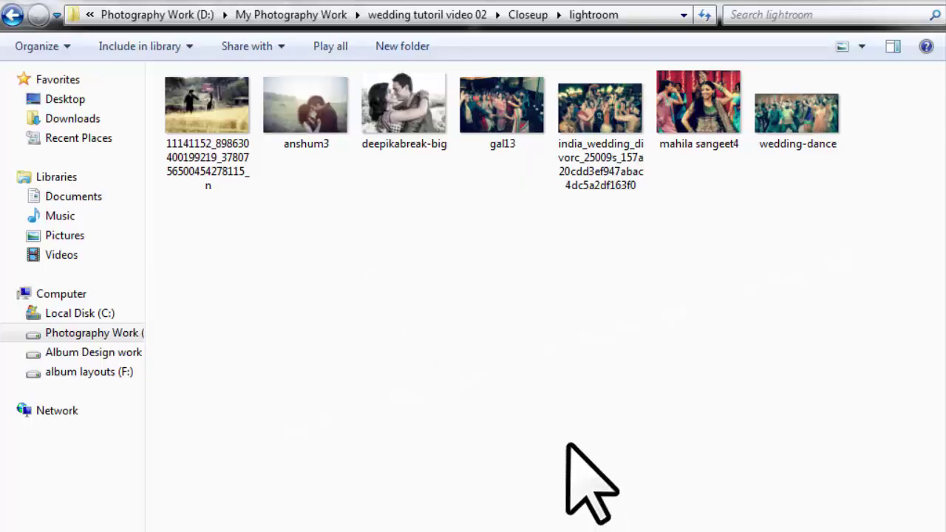
- Create a new 36×12 inch Photoshop document at 200 pixels/inch
{"action": "right_click", "coordinate": [794, 262]}
{"action": "left_click", "coordinate": [801, 297]}
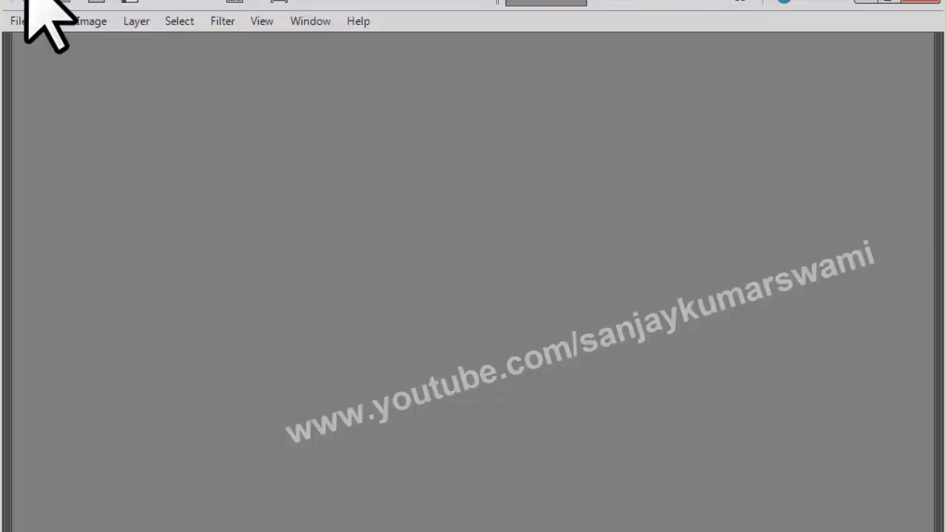
{"action": "key", "text": "ctrl+n"}
{"action": "type", "text": "12"}
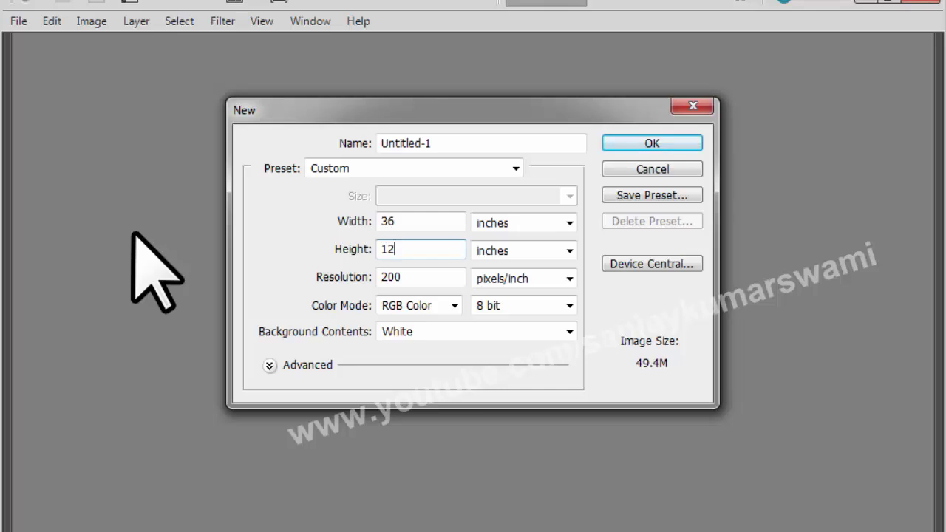
{"action": "key", "text": "Return"}
- Add a vertical guide at 18 in and fill the canvas with black
{"action": "left_click", "coordinate": [262, 21]}
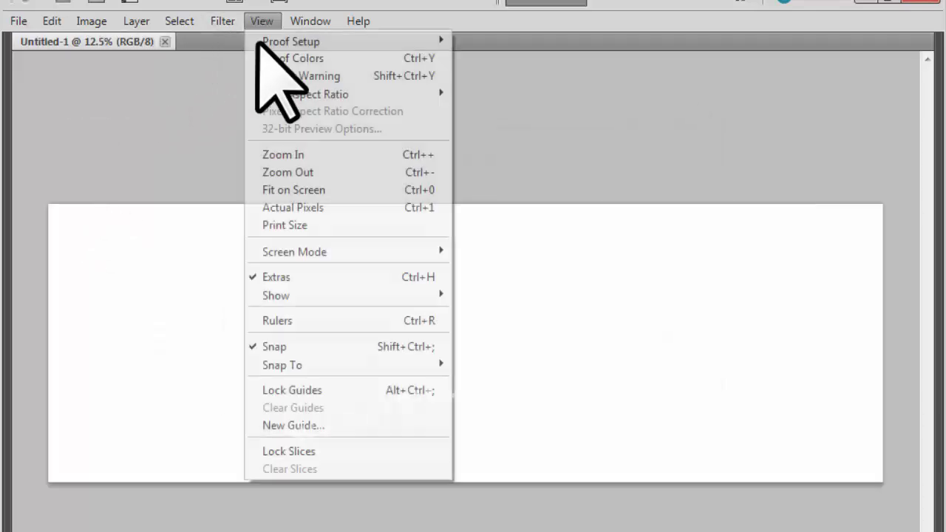
{"action": "left_click", "coordinate": [295, 425]}
{"action": "type", "text": "18 i"}
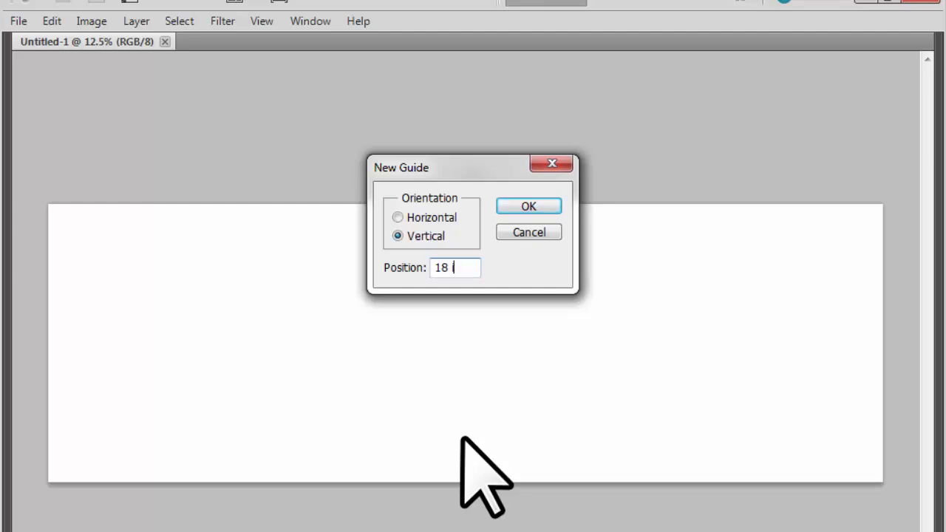
{"action": "key", "text": "Return"}
{"action": "key", "text": "alt+BackSpace"}
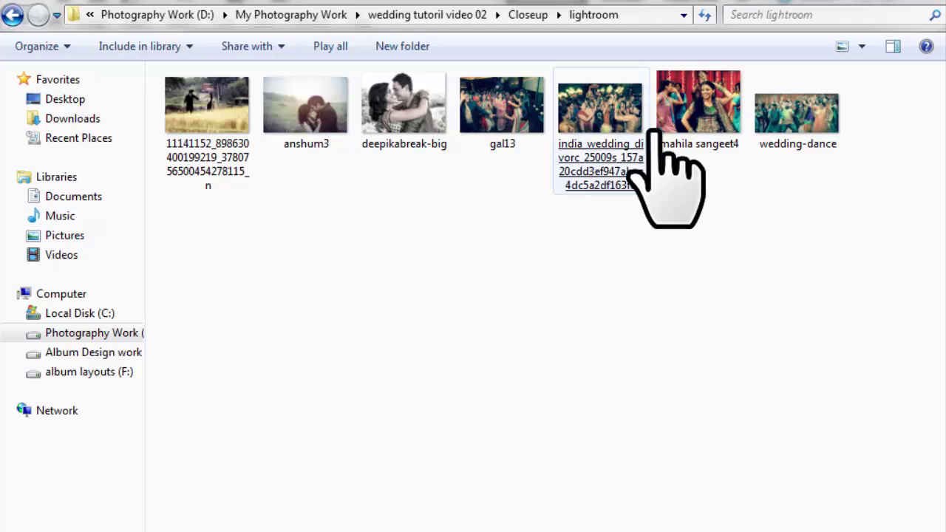
- Place the mahila sangeet4 photo and scale it to fill the spread's right half
{"action": "mouse_move", "coordinate": [691, 118]}
{"action": "left_mouse_down"}
{"action": "mouse_move", "coordinate": [388, 526]}
{"action": "mouse_move", "coordinate": [338, 486]}
{"action": "left_mouse_up"}
{"action": "mouse_move", "coordinate": [495, 323]}
{"action": "left_mouse_down"}
{"action": "mouse_move", "coordinate": [702, 235]}
{"action": "mouse_move", "coordinate": [694, 240]}
{"action": "left_mouse_up"}
{"action": "key", "text": "Return"}
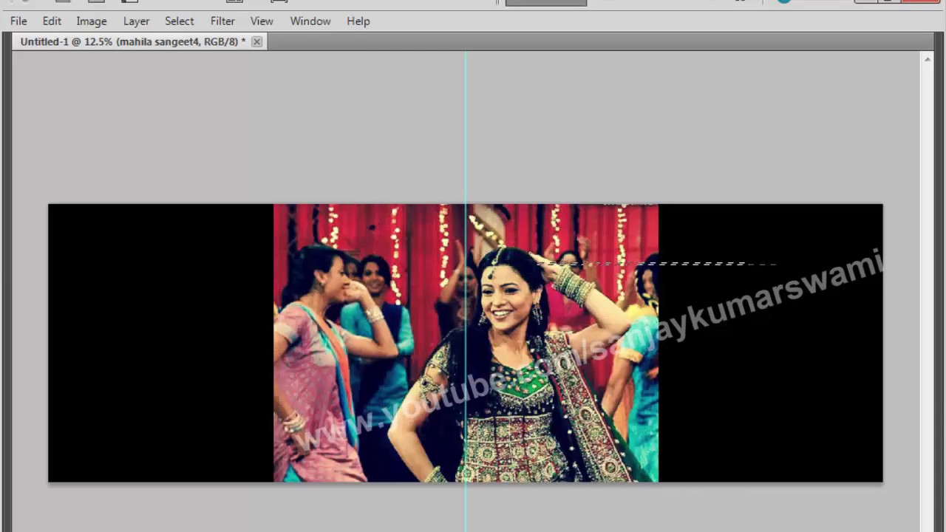
{"action": "mouse_move", "coordinate": [533, 272]}
{"action": "left_mouse_down"}
{"action": "mouse_move", "coordinate": [766, 272]}
{"action": "mouse_move", "coordinate": [757, 272]}
{"action": "left_mouse_up"}
{"action": "left_click_drag", "start_coordinate": [498, 193], "coordinate": [461, 165]}
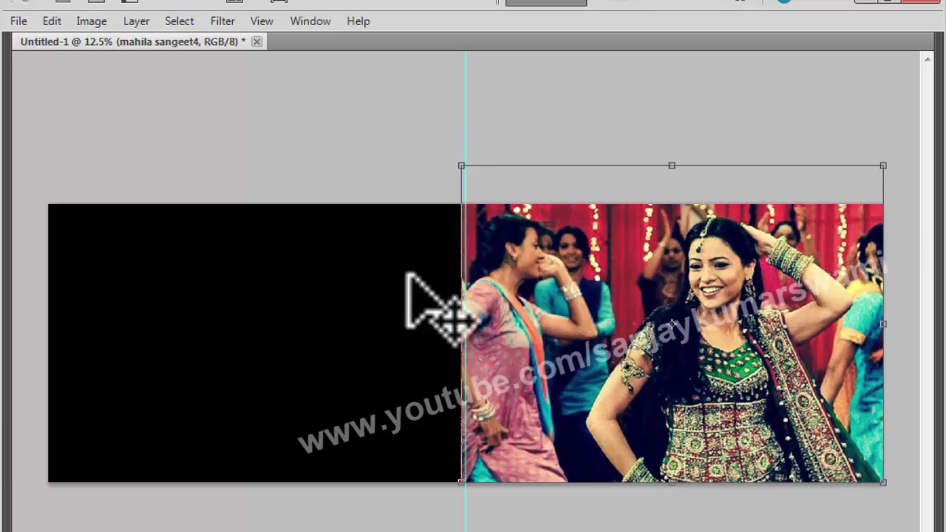
{"action": "key", "text": "Return"}
- Place the night crowd photo on the left half, enlarged and aligned to the centre guide
{"action": "mouse_move", "coordinate": [600, 111]}
{"action": "left_mouse_down"}
{"action": "mouse_move", "coordinate": [388, 528]}
{"action": "mouse_move", "coordinate": [435, 327]}
{"action": "mouse_move", "coordinate": [311, 336]}
{"action": "left_mouse_up"}
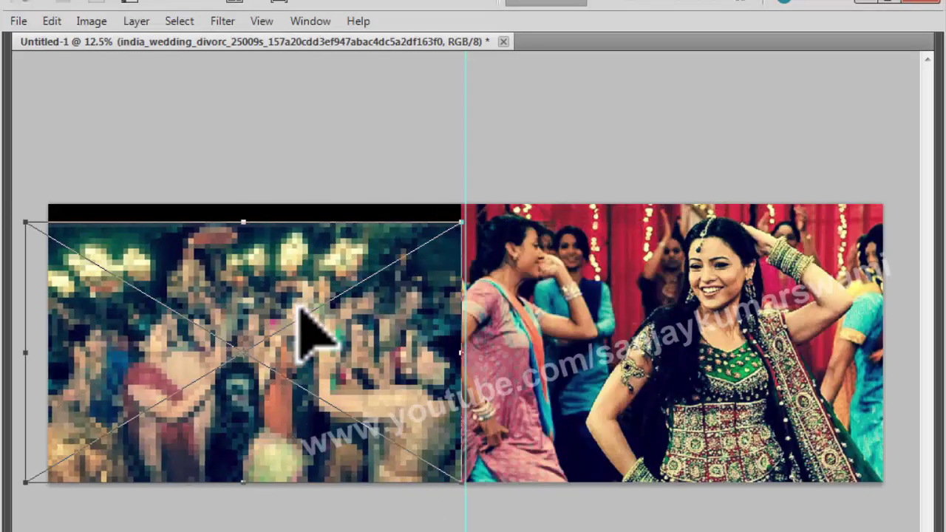
{"action": "left_click_drag", "start_coordinate": [461, 222], "coordinate": [509, 190]}
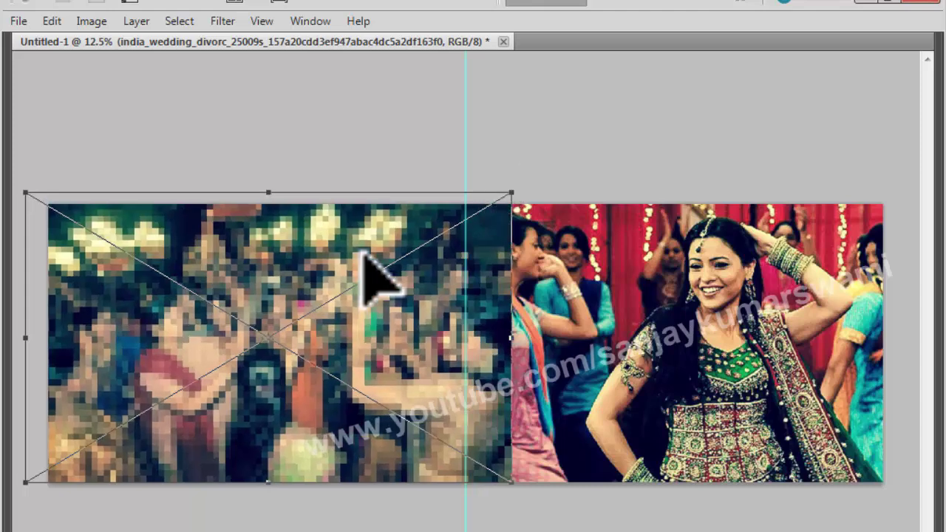
{"action": "key", "text": "Return"}
{"action": "left_click_drag", "start_coordinate": [427, 319], "coordinate": [422, 302]}
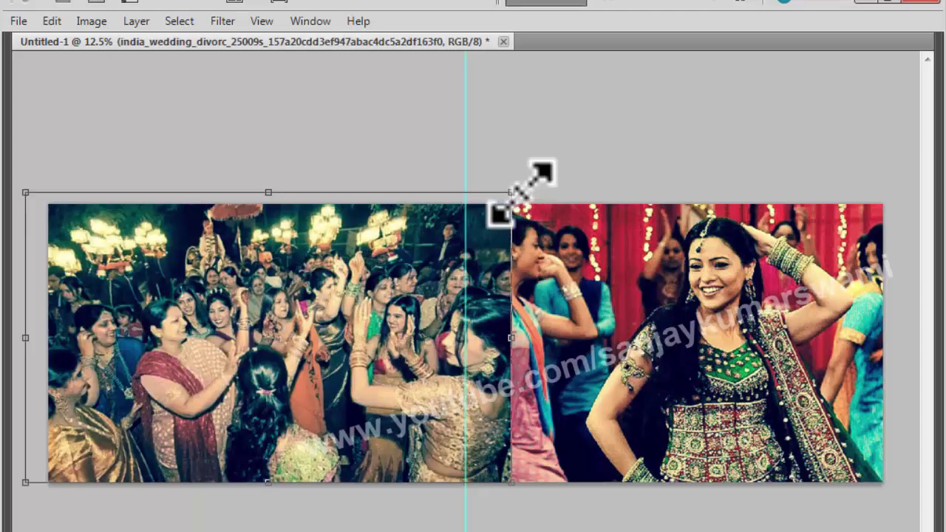
{"action": "key", "text": "Return"}
{"action": "left_click_drag", "start_coordinate": [351, 310], "coordinate": [307, 299]}
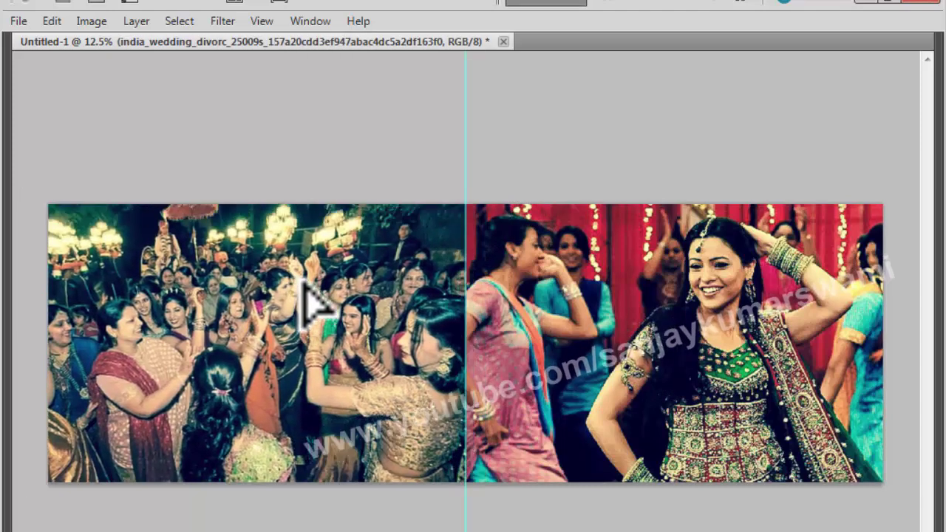
- Tilt the right-hand photo clockwise, shrink it, and shift it up and right
{"action": "left_click", "coordinate": [605, 296]}
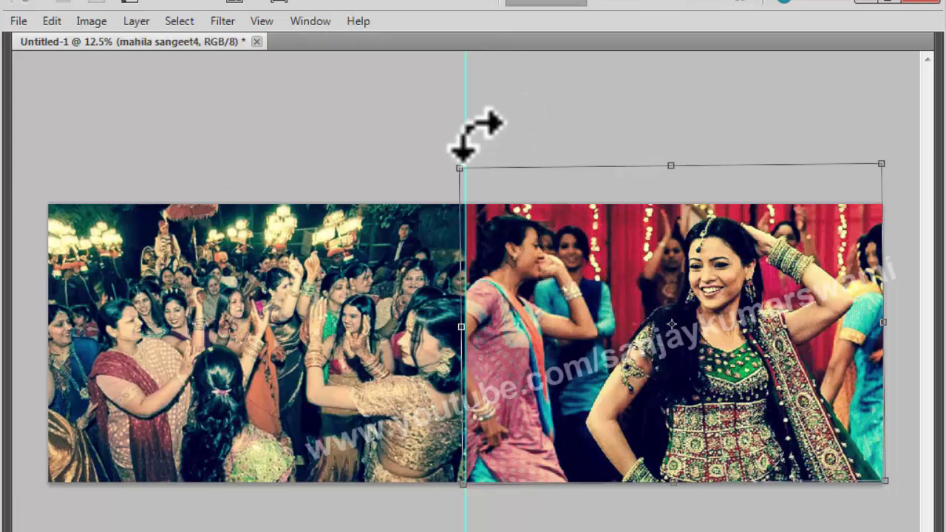
{"action": "left_click_drag", "start_coordinate": [477, 131], "coordinate": [697, 369]}
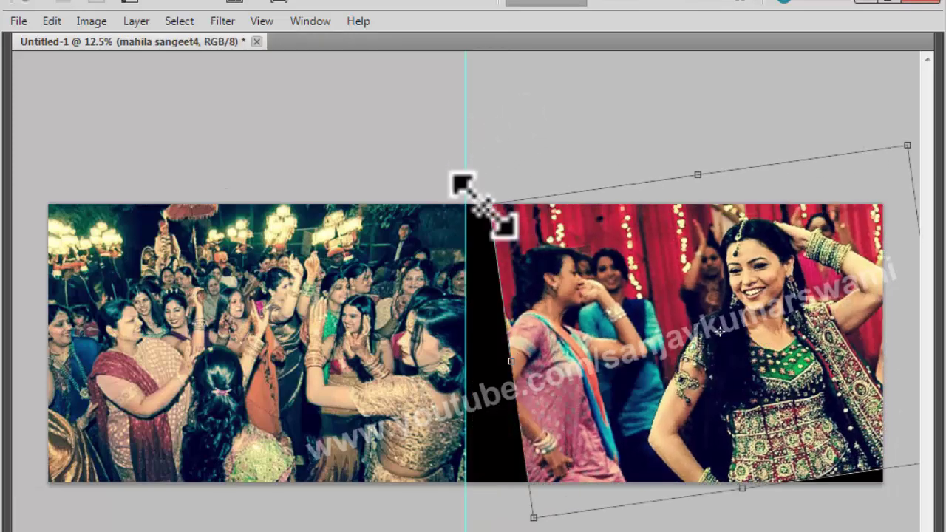
{"action": "mouse_move", "coordinate": [484, 205]}
{"action": "left_mouse_down"}
{"action": "mouse_move", "coordinate": [513, 229]}
{"action": "mouse_move", "coordinate": [527, 214]}
{"action": "left_mouse_up"}
{"action": "key", "text": "Return"}
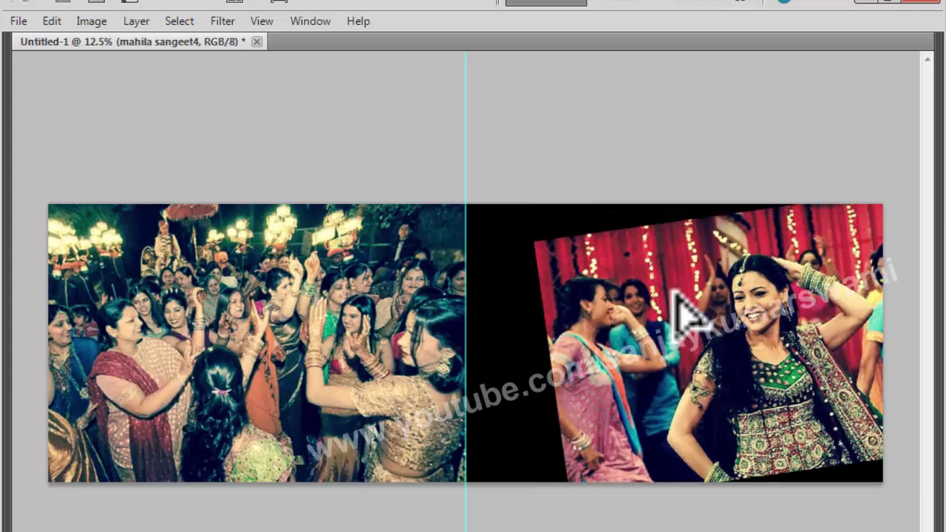
{"action": "left_click_drag", "start_coordinate": [674, 291], "coordinate": [715, 241]}
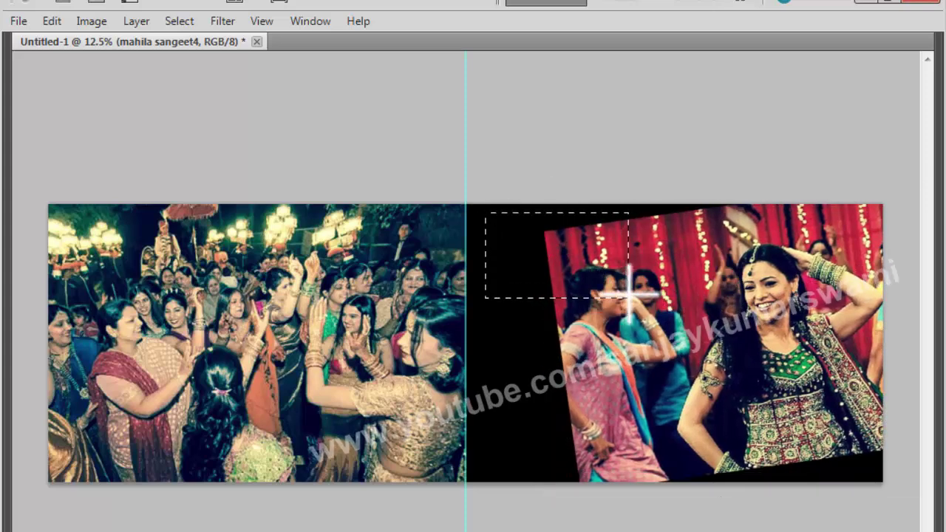
- Fill the rectangular selection on a new layer and invert it to a white frame
{"action": "key", "text": "ctrl+shift+n"}
{"action": "key", "text": "Return"}
{"action": "key", "text": "alt+BackSpace"}
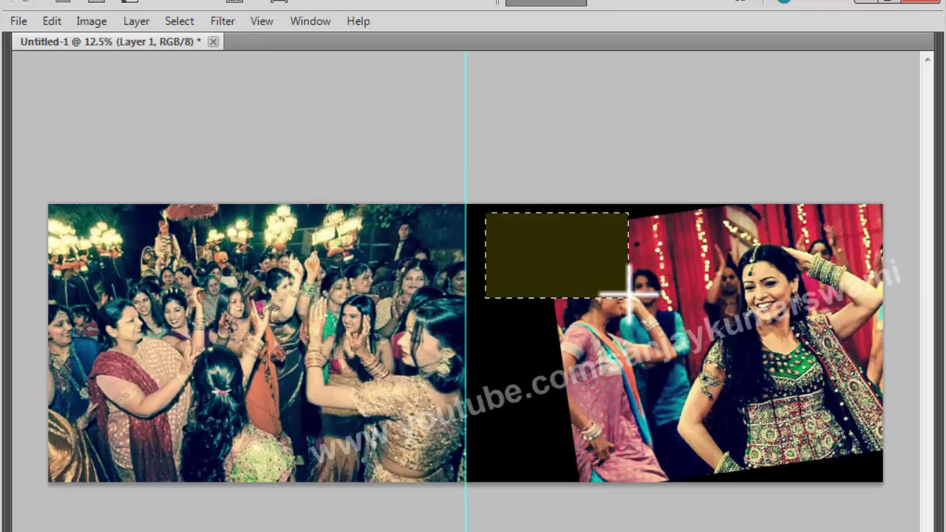
{"action": "key", "text": "ctrl+i"}
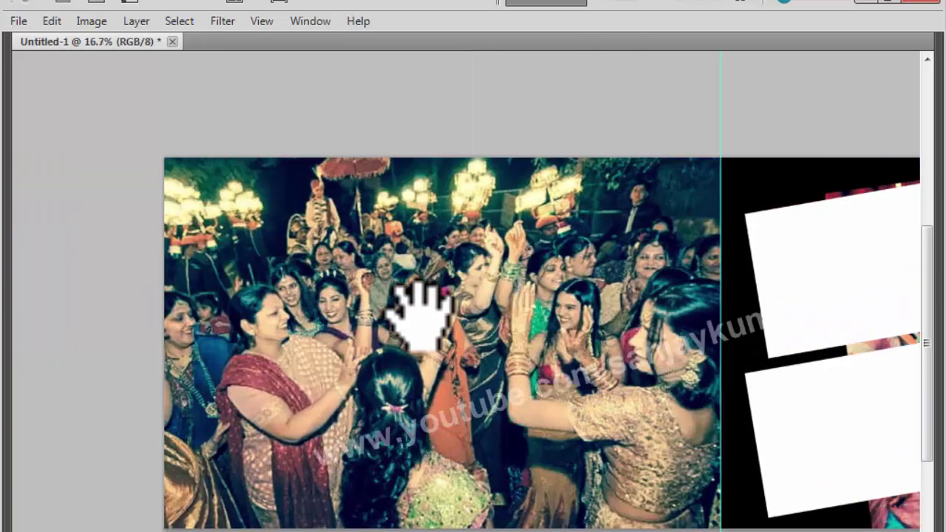
- Preview the exported photos in the Windows viewer, then return to the album spread
{"action": "key", "text": "alt+Tab"}
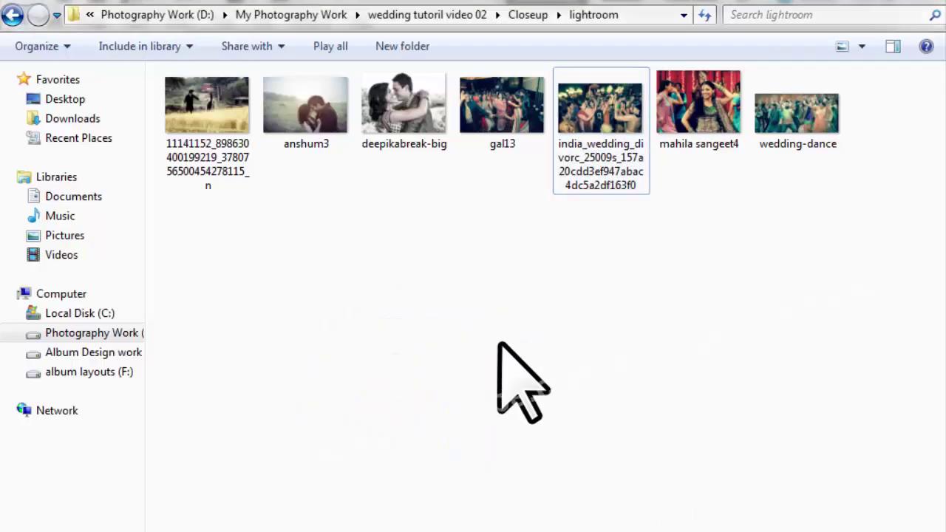
{"action": "double_click", "coordinate": [403, 111]}
{"action": "key", "text": "Left"}
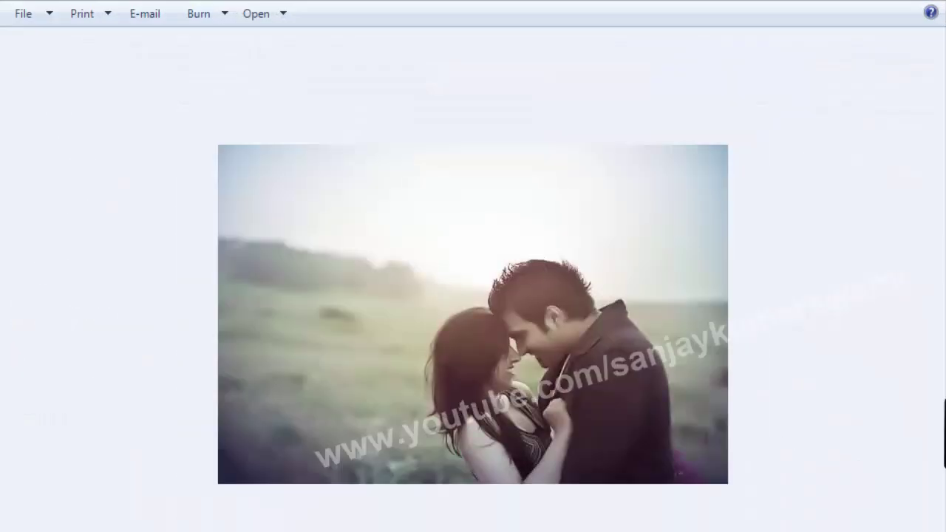
{"action": "left_click", "coordinate": [911, 3]}
{"action": "key", "text": "alt+Tab"}
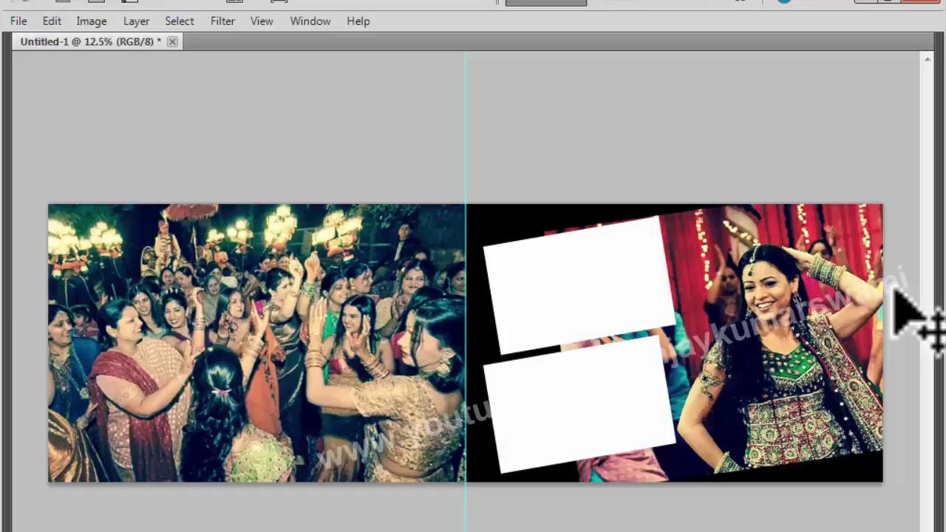